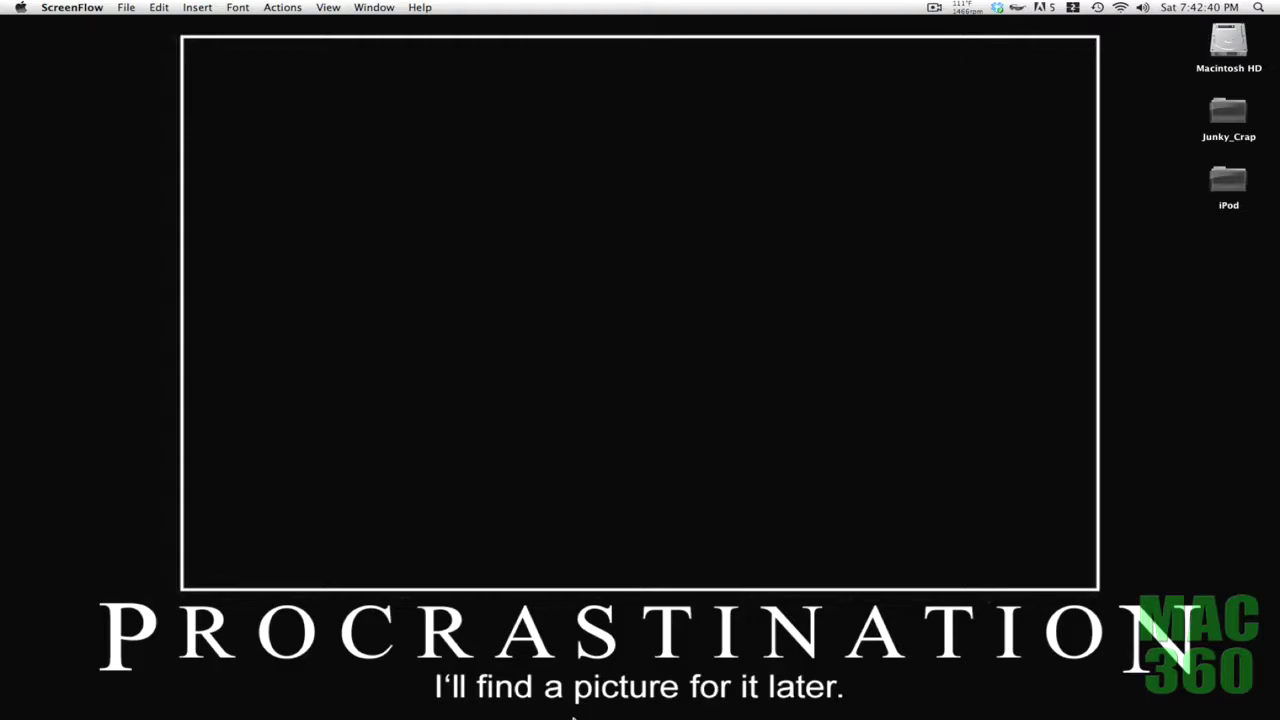
- Launch Toon Boom Studio 6.0 Trial from the Dock to reach its welcome screen (24 fps, 1280 × 720)
{"action": "left_click", "coordinate": [536, 697]}
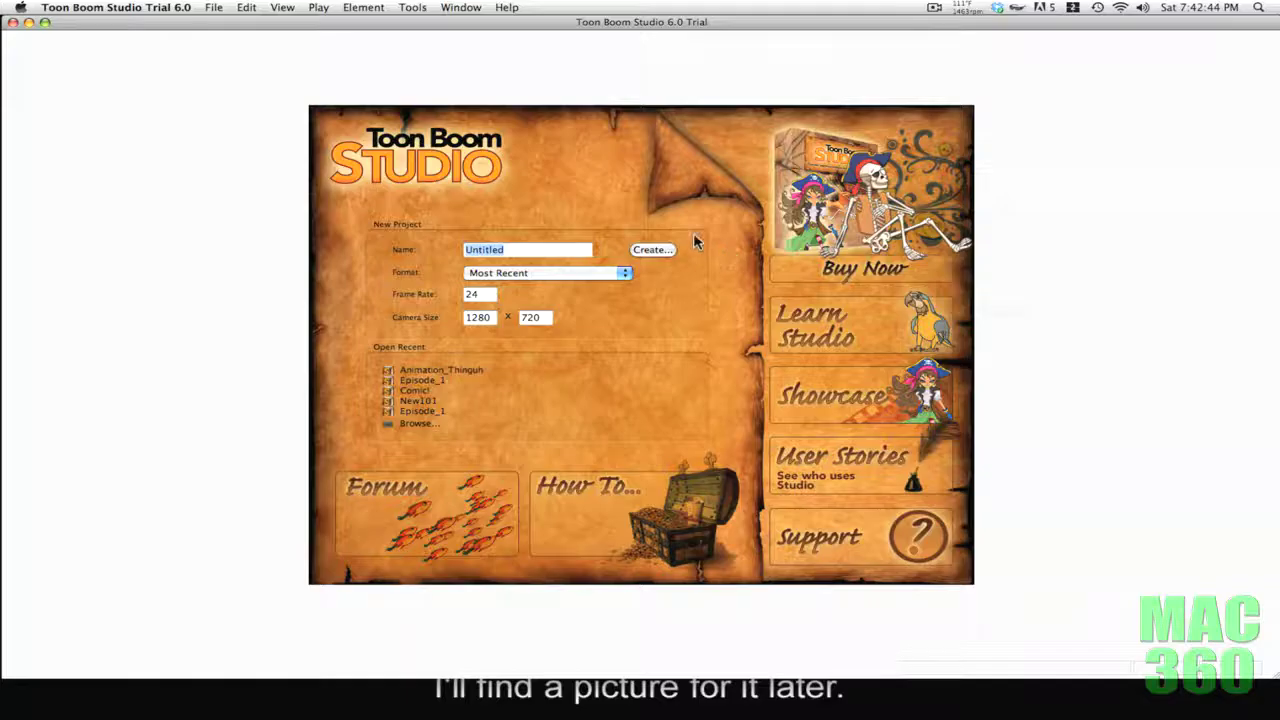
- Create a new untitled project and draw the stick figure's round head, two eyes and smile
{"action": "left_click", "coordinate": [665, 251]}
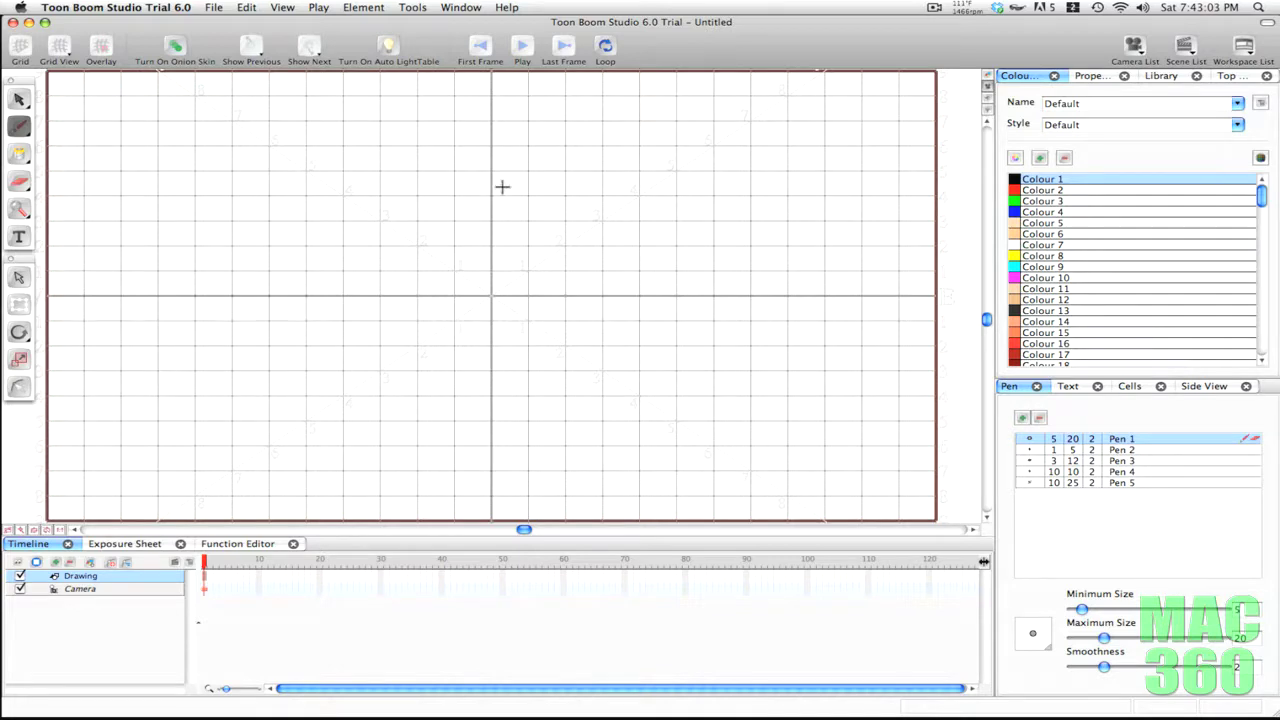
{"action": "mouse_move", "coordinate": [497, 183]}
{"action": "left_mouse_down"}
{"action": "mouse_move", "coordinate": [457, 197]}
{"action": "mouse_move", "coordinate": [486, 263]}
{"action": "mouse_move", "coordinate": [532, 222]}
{"action": "mouse_move", "coordinate": [478, 184]}
{"action": "left_mouse_up"}
{"action": "left_click", "coordinate": [474, 222]}
{"action": "left_click", "coordinate": [506, 222]}
{"action": "mouse_move", "coordinate": [468, 236]}
{"action": "left_mouse_down"}
{"action": "mouse_move", "coordinate": [525, 231]}
{"action": "mouse_move", "coordinate": [479, 453]}
{"action": "left_mouse_up"}
{"action": "key", "text": "cmd+z"}
- Draw the figure's legs and waving arm, redoing the bad arm, and extend both legs to the ground
{"action": "left_click_drag", "start_coordinate": [503, 378], "coordinate": [523, 428]}
{"action": "mouse_move", "coordinate": [495, 283]}
{"action": "left_mouse_down"}
{"action": "mouse_move", "coordinate": [486, 358]}
{"action": "mouse_move", "coordinate": [471, 317]}
{"action": "mouse_move", "coordinate": [492, 354]}
{"action": "mouse_move", "coordinate": [578, 256]}
{"action": "mouse_move", "coordinate": [584, 270]}
{"action": "left_mouse_up"}
{"action": "key", "text": "super+z"}
{"action": "mouse_move", "coordinate": [479, 454]}
{"action": "left_mouse_down"}
{"action": "mouse_move", "coordinate": [474, 514]}
{"action": "mouse_move", "coordinate": [500, 518]}
{"action": "left_mouse_up"}
{"action": "left_click_drag", "start_coordinate": [523, 430], "coordinate": [535, 518]}
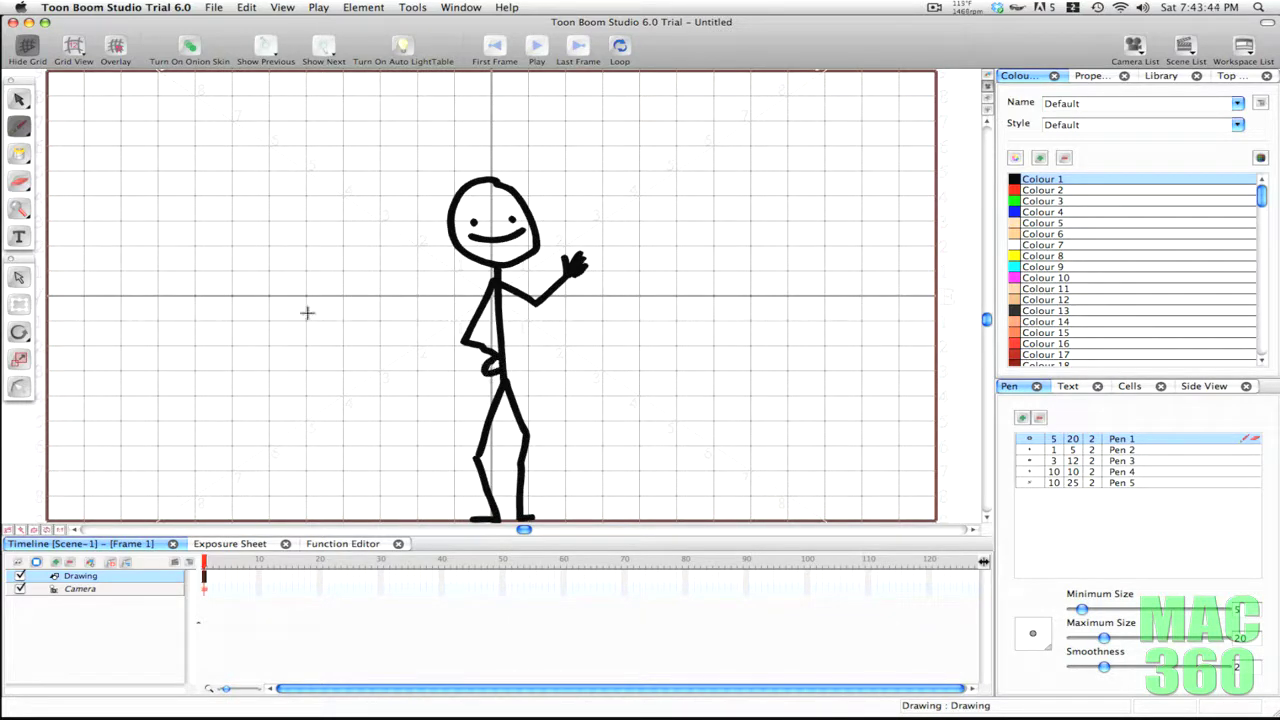
{"action": "left_click_drag", "start_coordinate": [20, 100], "coordinate": [66, 92]}
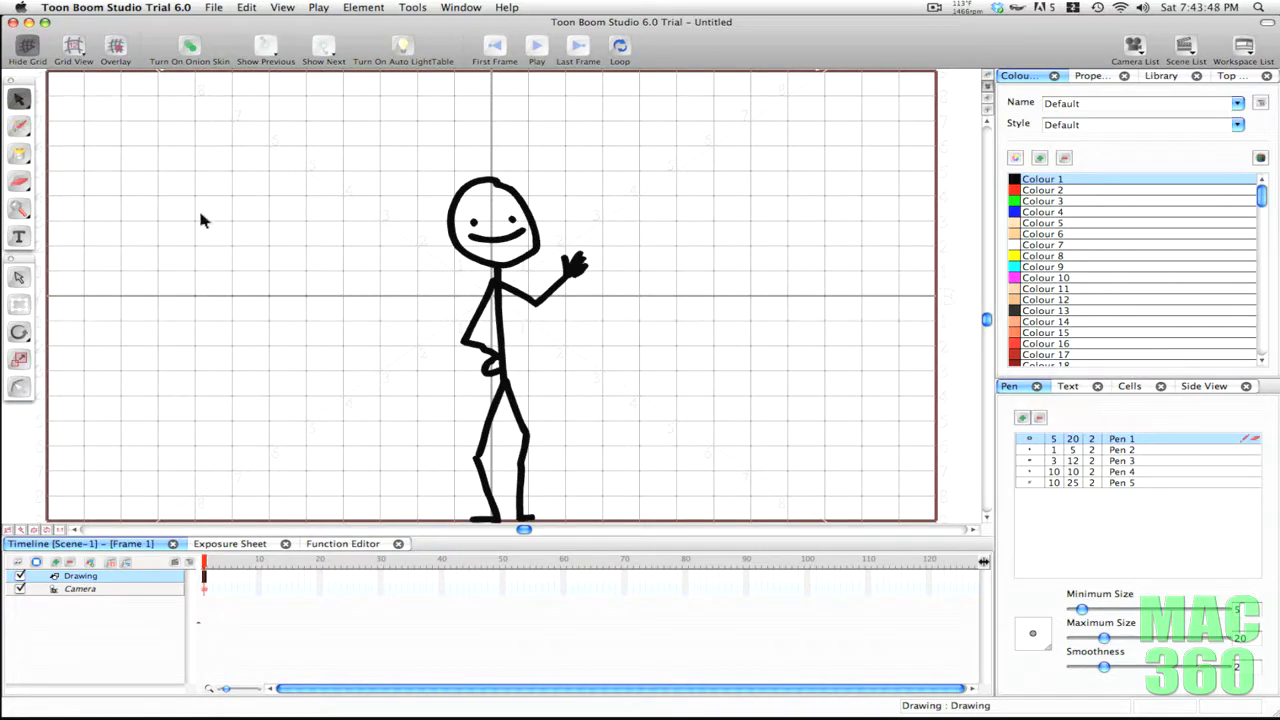
- Nudge the right eye slightly to the right, after trying and undoing an arm rotation
{"action": "left_click", "coordinate": [546, 305]}
{"action": "left_click_drag", "start_coordinate": [570, 307], "coordinate": [600, 333]}
{"action": "key", "text": "super+z"}
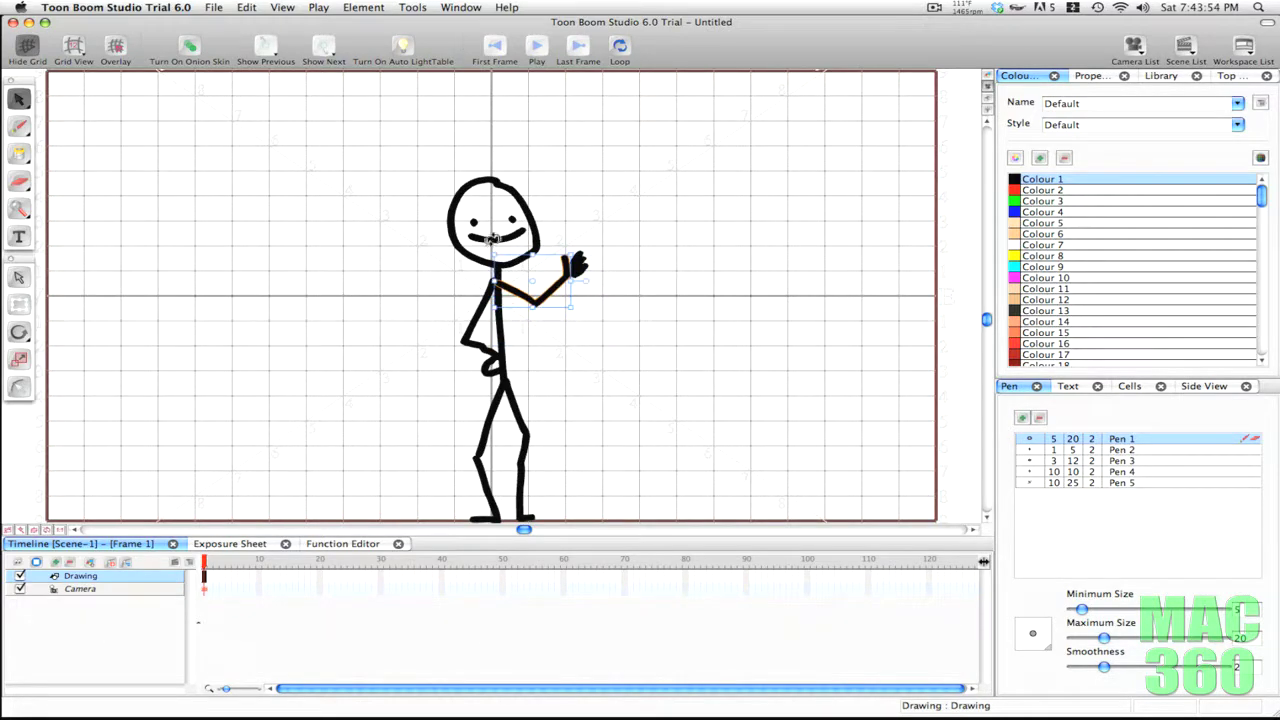
{"action": "left_click", "coordinate": [476, 225]}
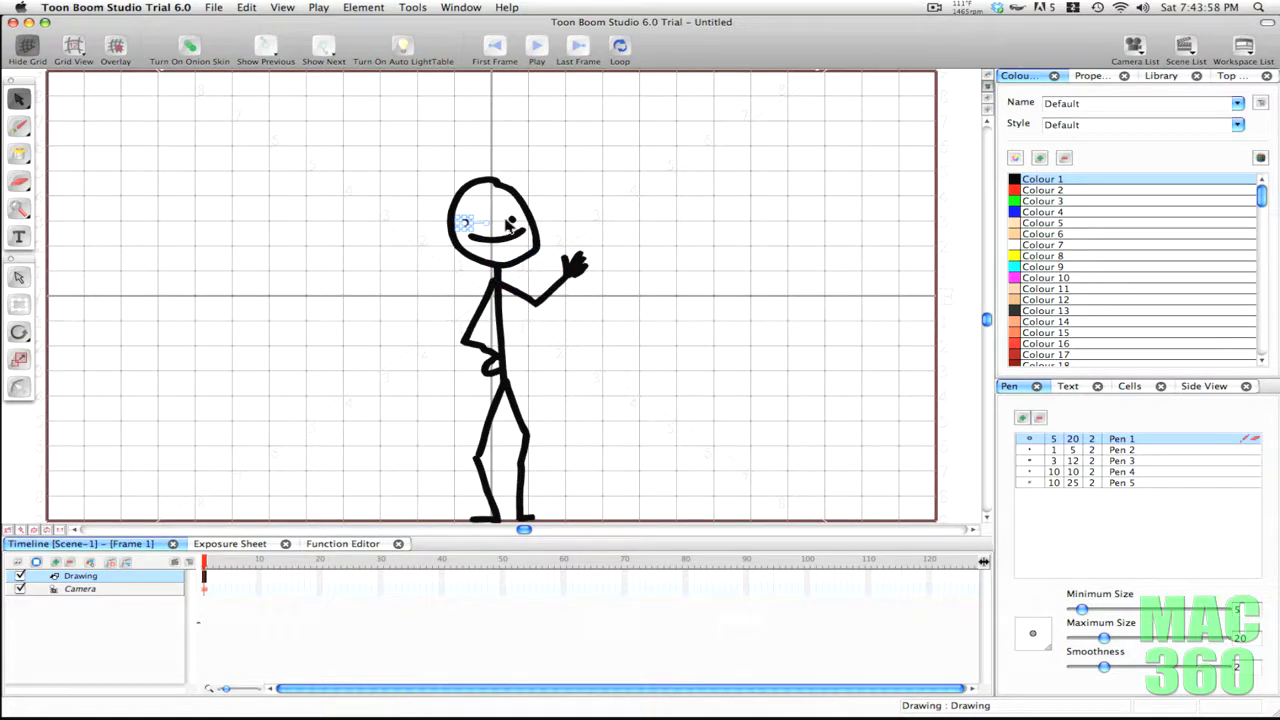
{"action": "left_click", "coordinate": [512, 221]}
{"action": "left_click_drag", "start_coordinate": [512, 220], "coordinate": [517, 220]}
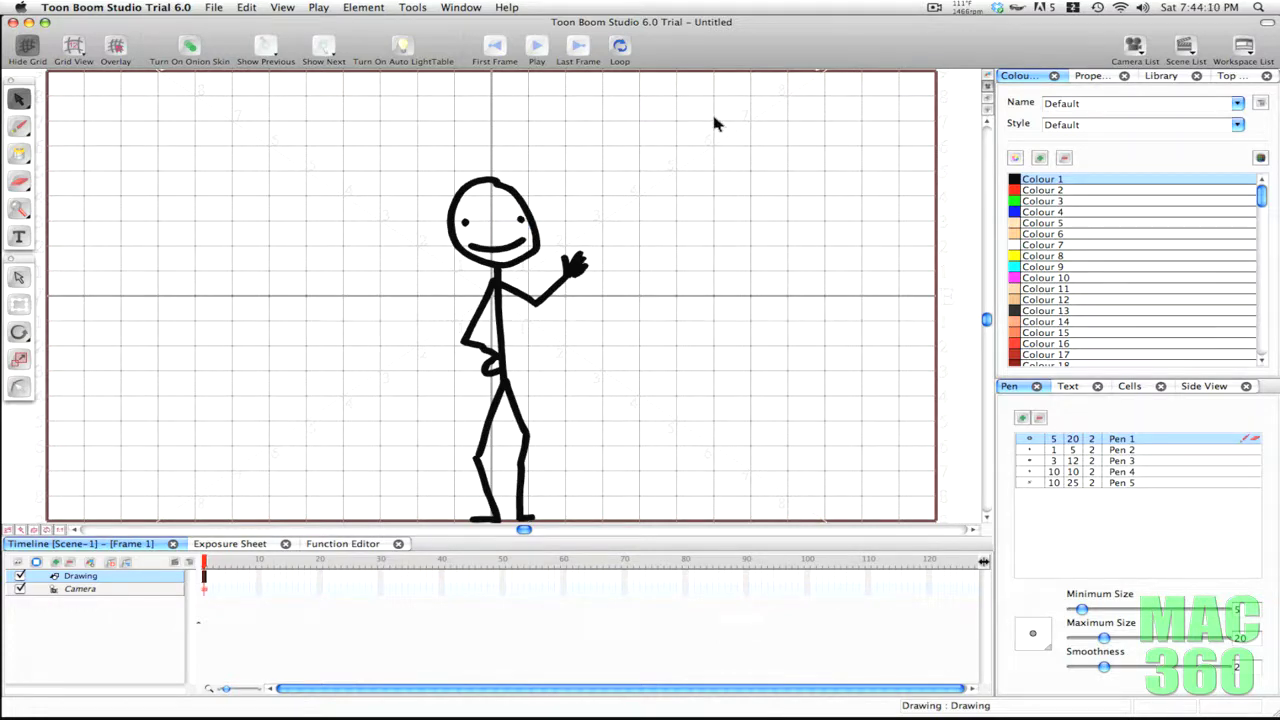
- Select the whole stick figure, move it higher on the stage and stretch it wider
{"action": "mouse_move", "coordinate": [714, 118]}
{"action": "left_mouse_down"}
{"action": "mouse_move", "coordinate": [660, 150]}
{"action": "mouse_move", "coordinate": [345, 555]}
{"action": "left_mouse_up"}
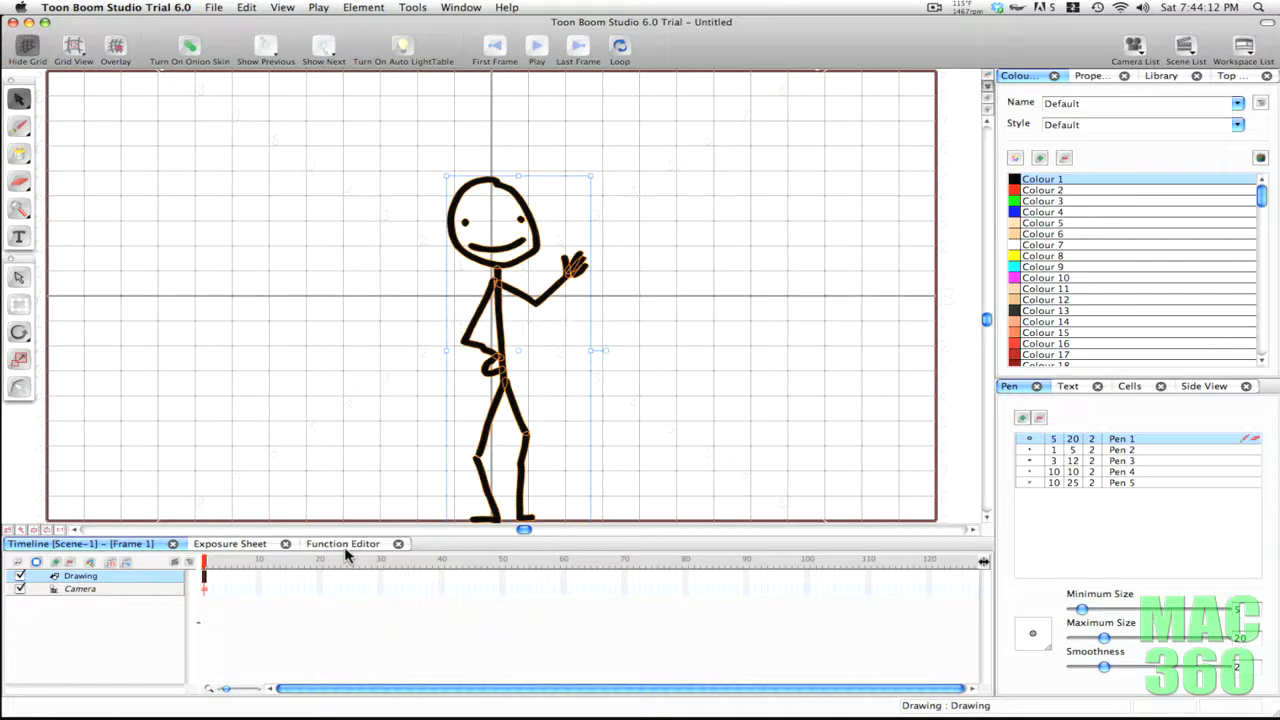
{"action": "left_click_drag", "start_coordinate": [522, 430], "coordinate": [524, 388]}
{"action": "left_click_drag", "start_coordinate": [609, 303], "coordinate": [583, 372]}
{"action": "key", "text": "super+z"}
{"action": "left_click_drag", "start_coordinate": [594, 306], "coordinate": [683, 305]}
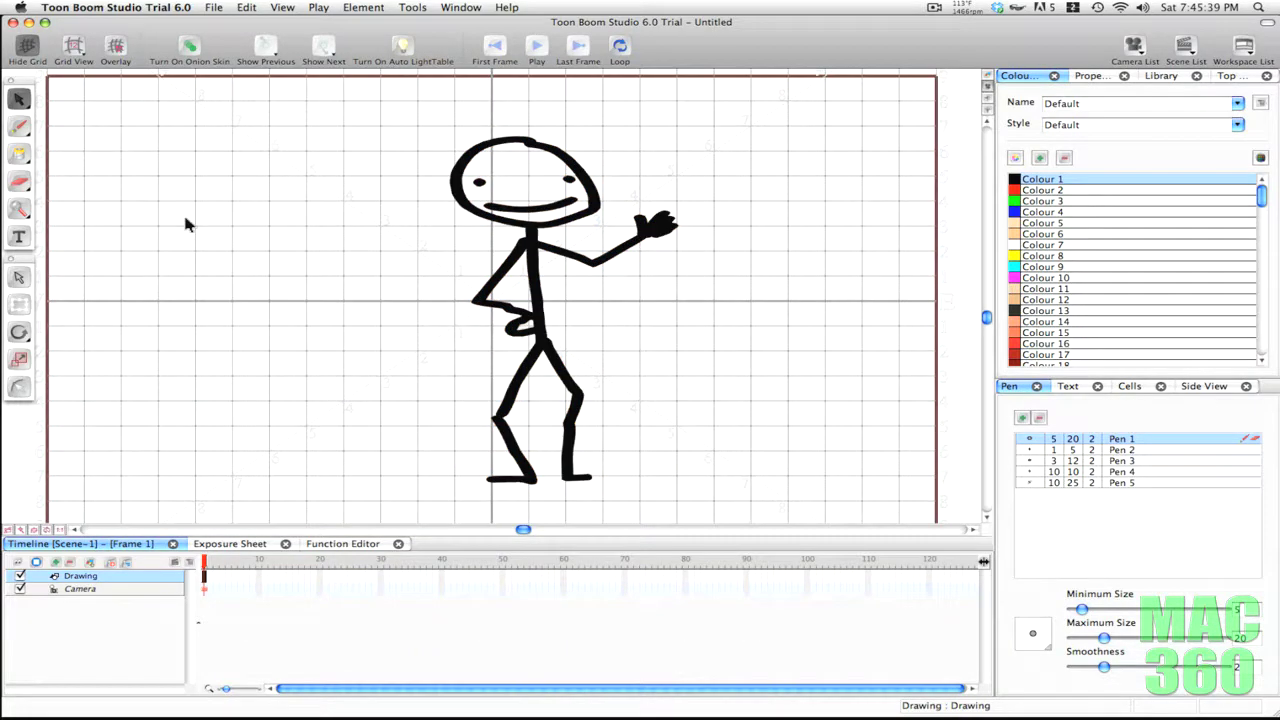
- With the Contour Editor, reshape the head's lower outline, adding a point and pulling it outward
{"action": "left_click", "coordinate": [20, 100]}
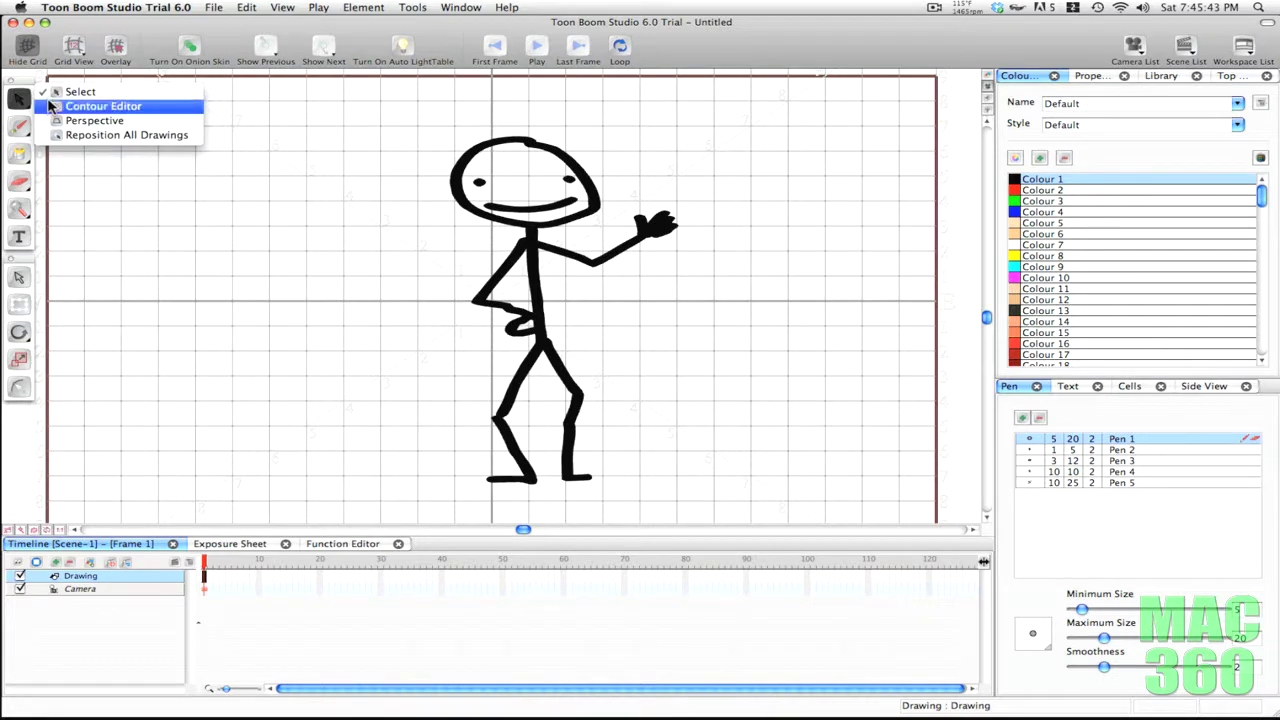
{"action": "left_click", "coordinate": [52, 107]}
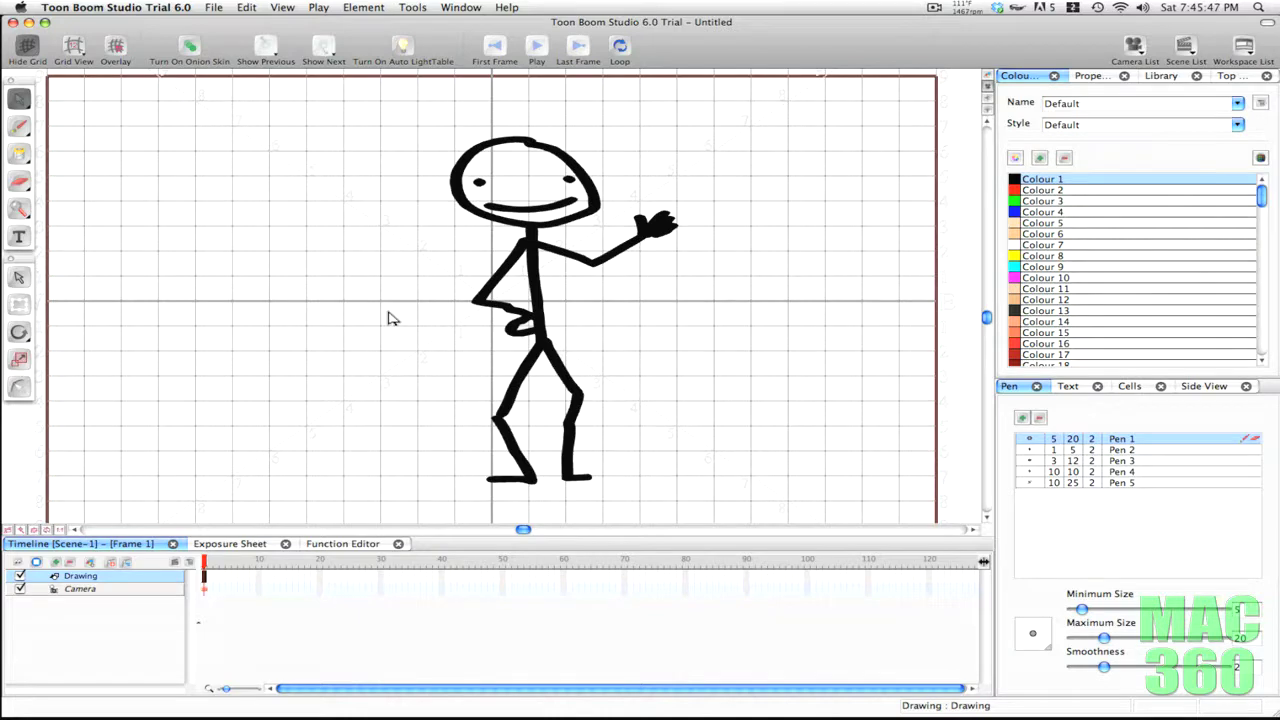
{"action": "key", "text": "2"}
{"action": "key", "text": "2"}
{"action": "left_click_drag", "start_coordinate": [374, 254], "coordinate": [390, 430]}
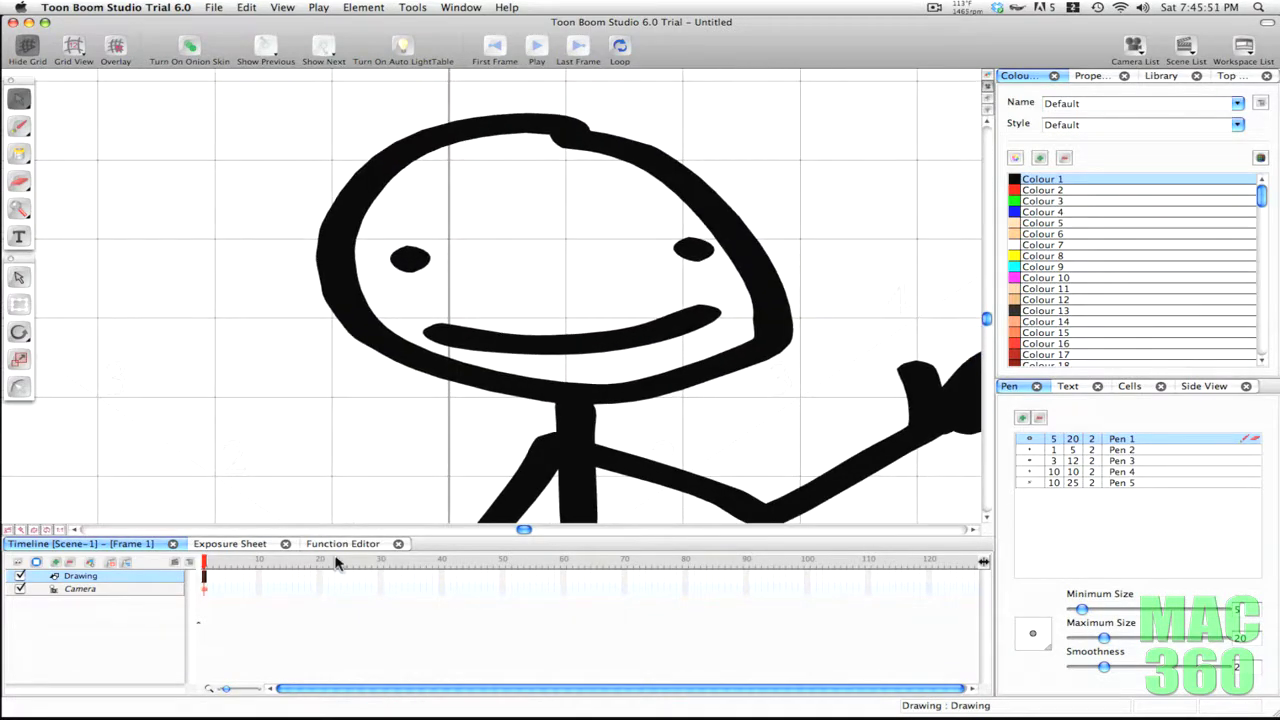
{"action": "left_click", "coordinate": [379, 326]}
{"action": "left_click_drag", "start_coordinate": [386, 331], "coordinate": [350, 342]}
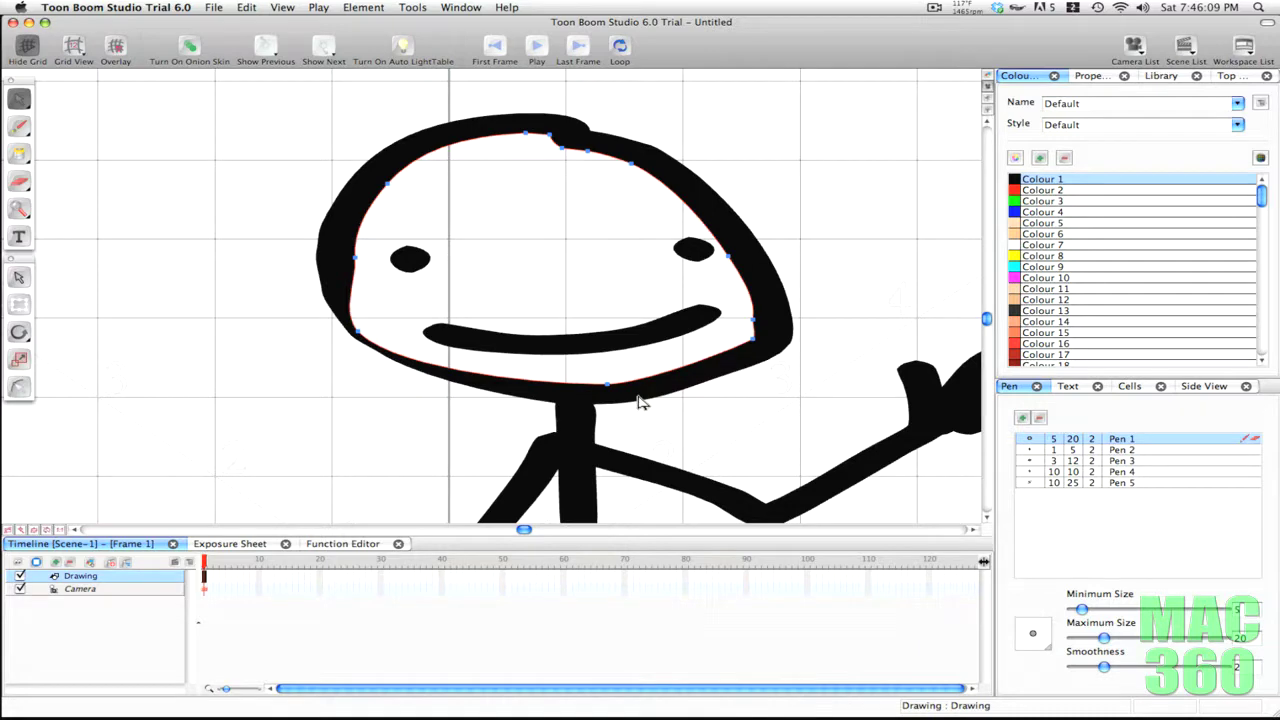
{"action": "left_click", "coordinate": [493, 377]}
{"action": "left_click_drag", "start_coordinate": [494, 378], "coordinate": [496, 389]}
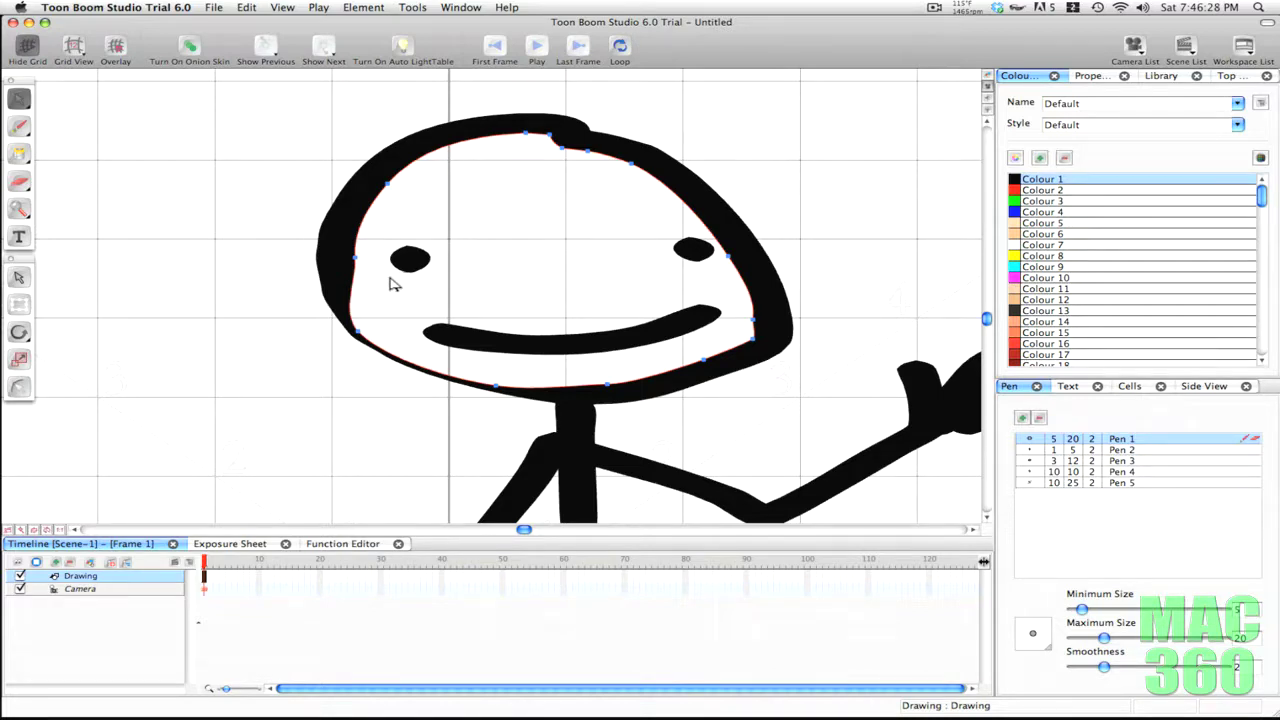
- Bend the head's inner upper-left contour down into a dark hair tuft
{"action": "left_click", "coordinate": [389, 186]}
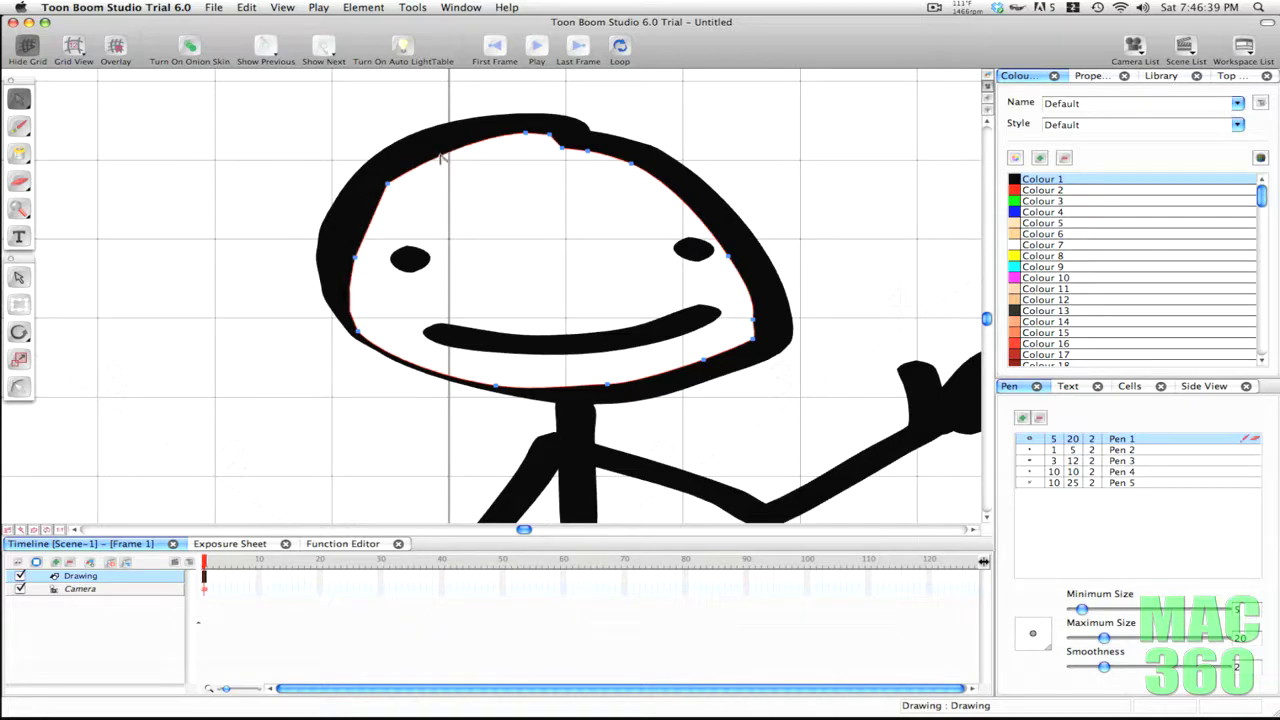
{"action": "left_click_drag", "start_coordinate": [449, 157], "coordinate": [464, 188]}
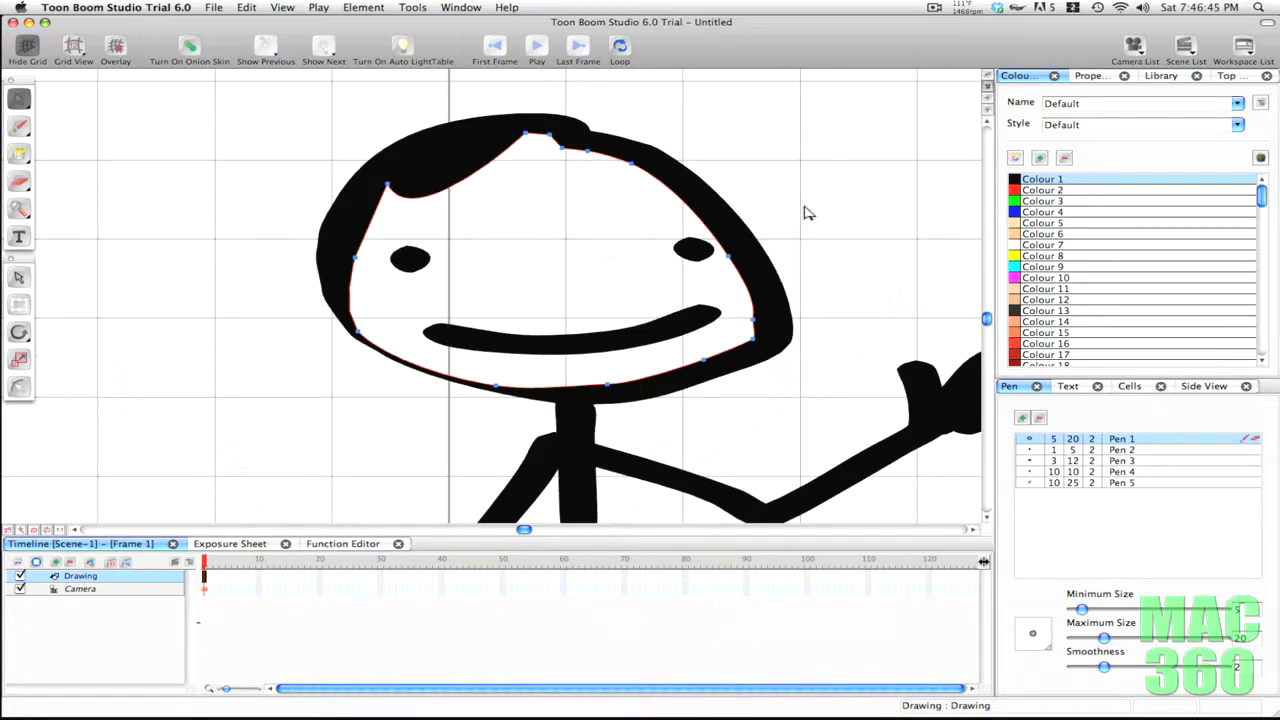
{"action": "left_click", "coordinate": [200, 142]}
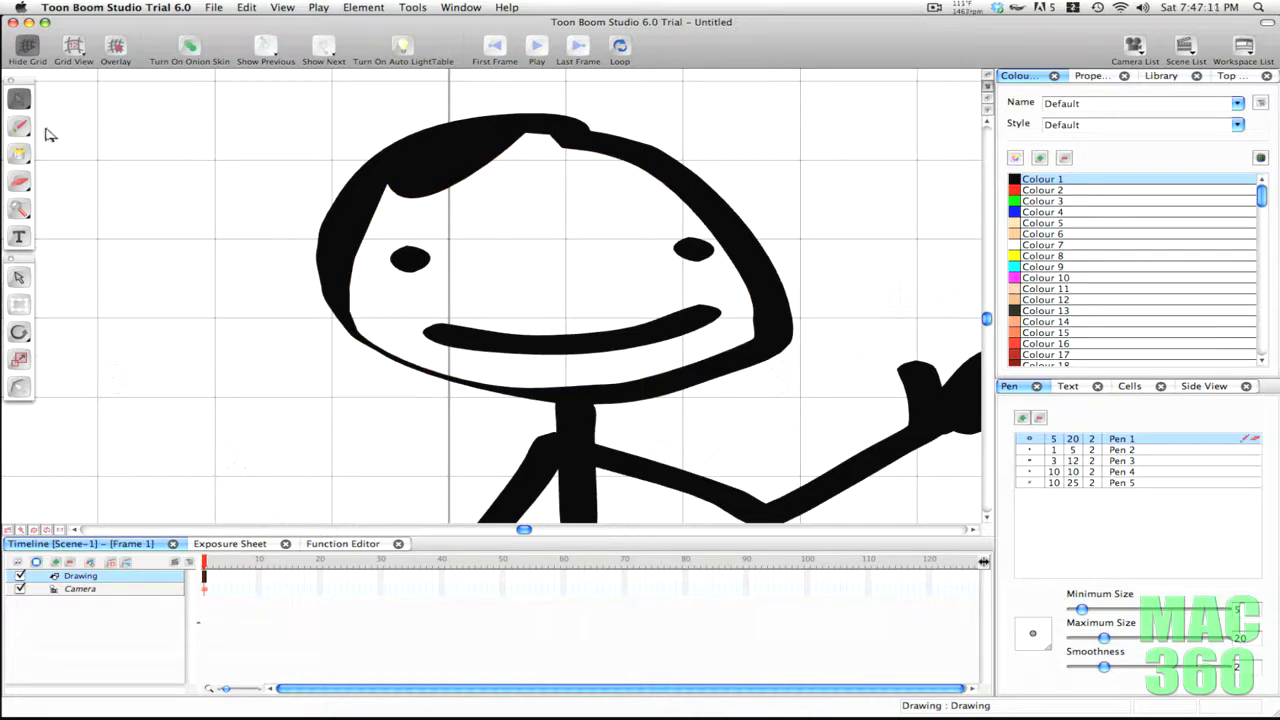
{"action": "mouse_move", "coordinate": [18, 127]}
{"action": "left_mouse_down"}
{"action": "mouse_move", "coordinate": [89, 140]}
{"action": "mouse_move", "coordinate": [58, 137]}
{"action": "left_mouse_up"}
- Draw a freehand Pencil arch on the left and turn its curves into sharp corners
{"action": "mouse_move", "coordinate": [90, 390]}
{"action": "left_mouse_down"}
{"action": "mouse_move", "coordinate": [110, 308]}
{"action": "mouse_move", "coordinate": [199, 278]}
{"action": "mouse_move", "coordinate": [254, 390]}
{"action": "mouse_move", "coordinate": [290, 384]}
{"action": "left_mouse_up"}
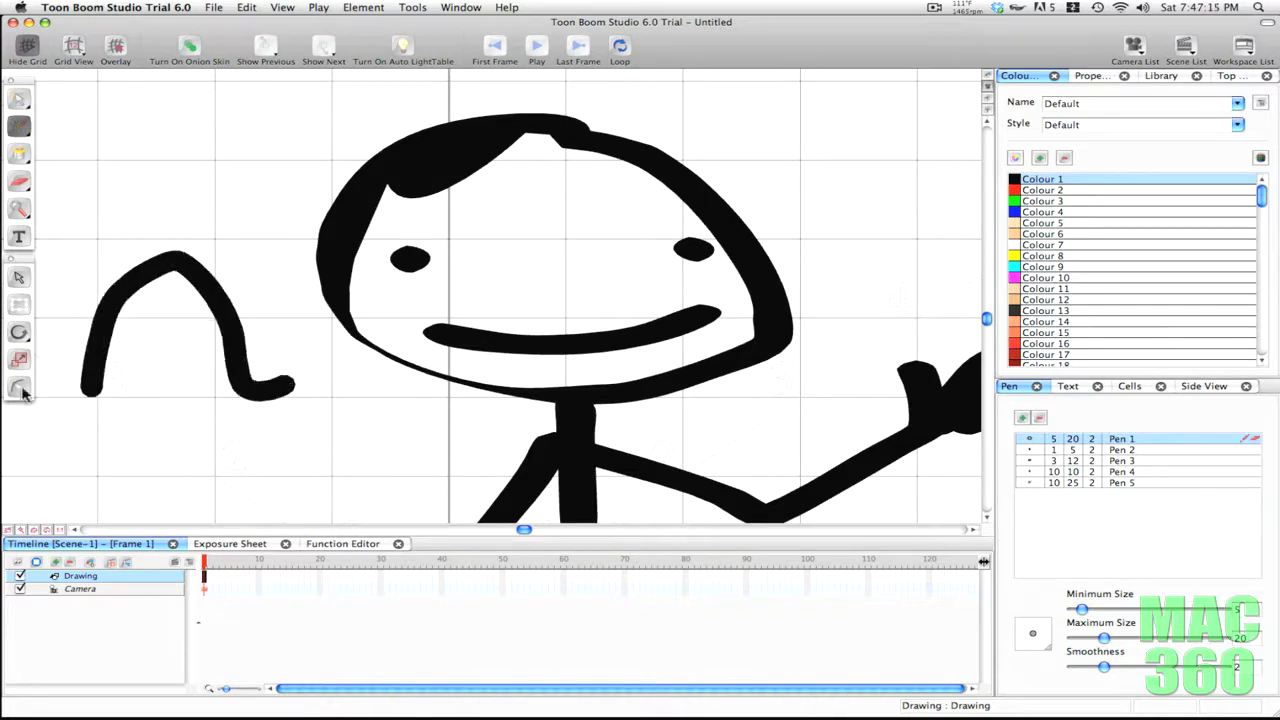
{"action": "left_click", "coordinate": [20, 104]}
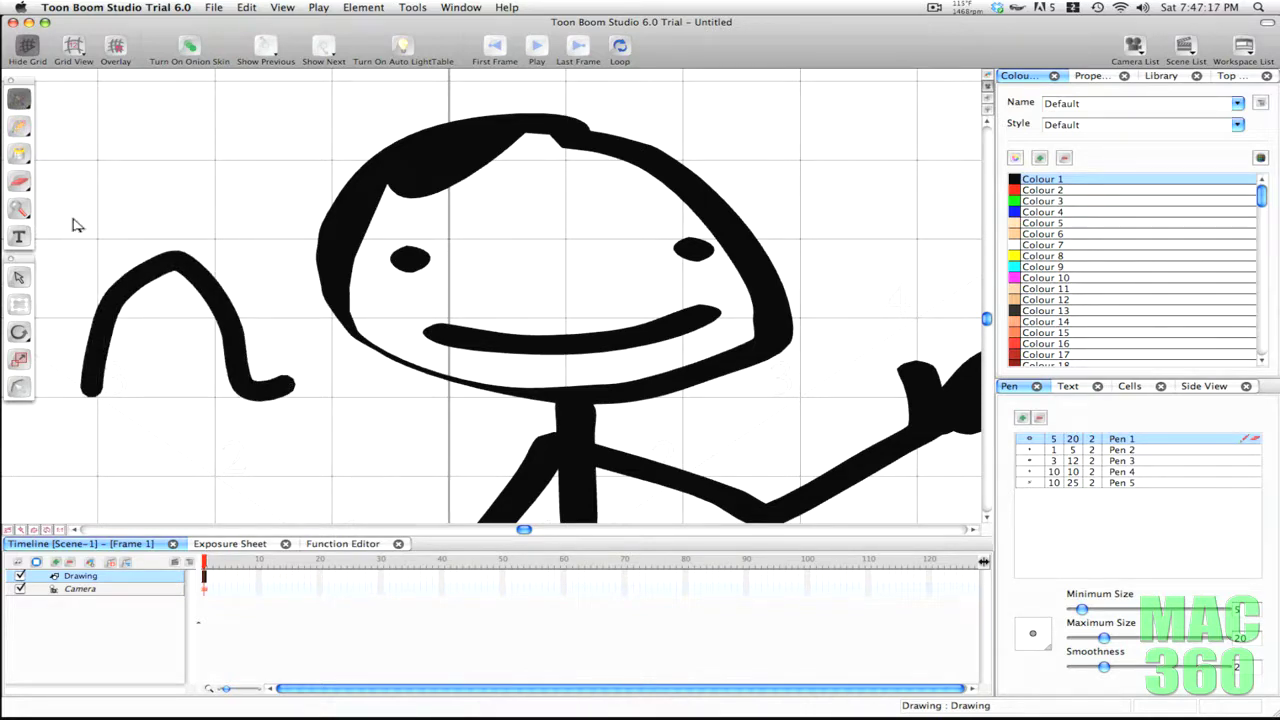
{"action": "left_click", "coordinate": [116, 304]}
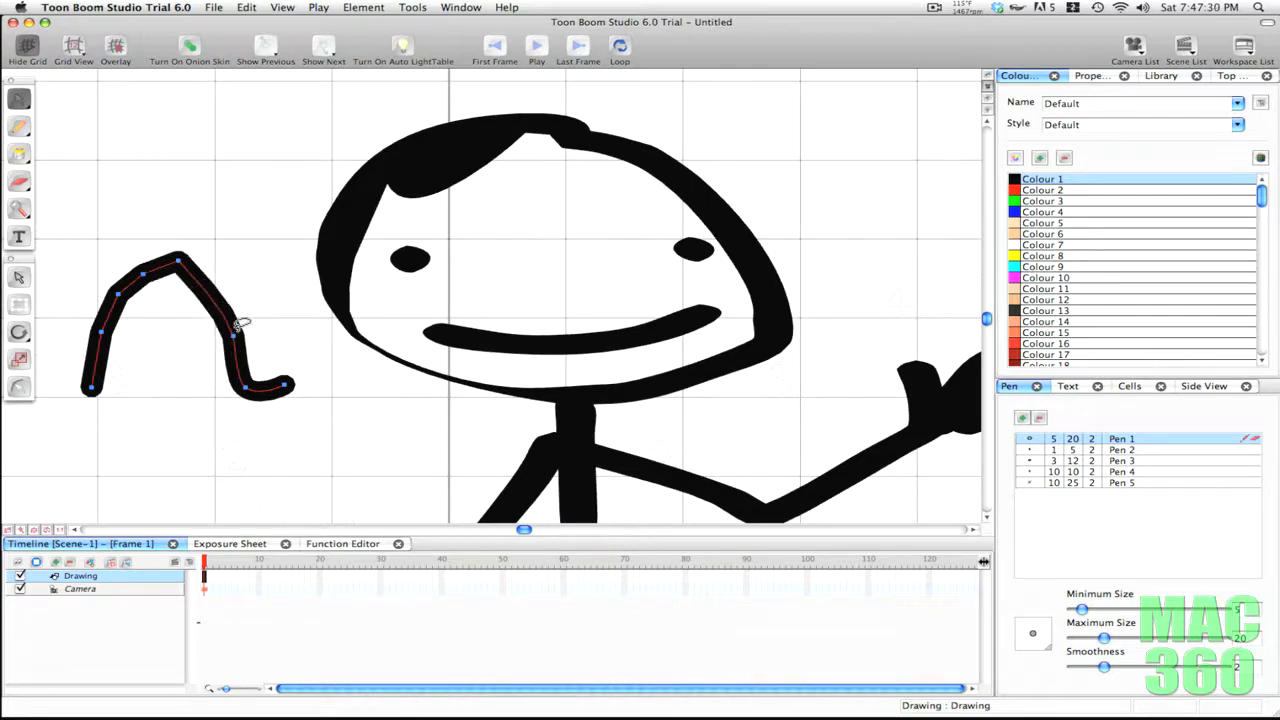
{"action": "left_click", "coordinate": [286, 388]}
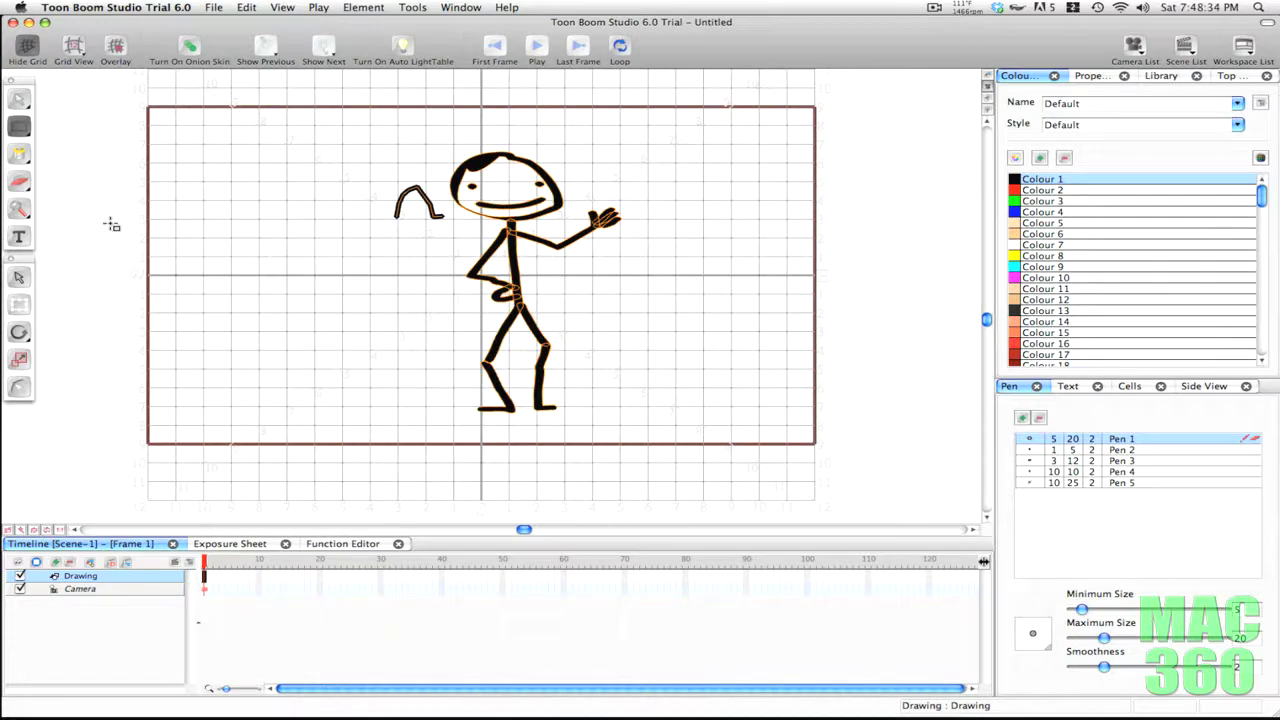
{"action": "left_click", "coordinate": [19, 99]}
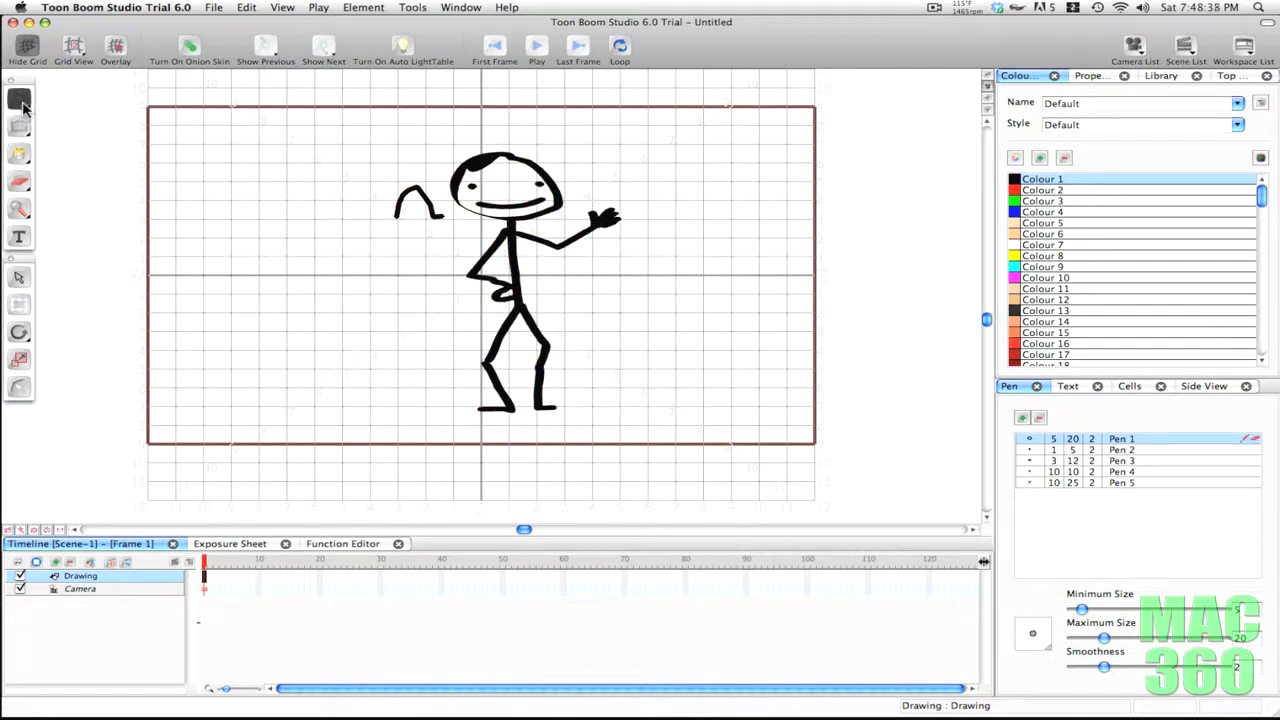
- Select all drawings on the stage and delete them
{"action": "left_click", "coordinate": [19, 99]}
{"action": "left_click", "coordinate": [89, 98]}
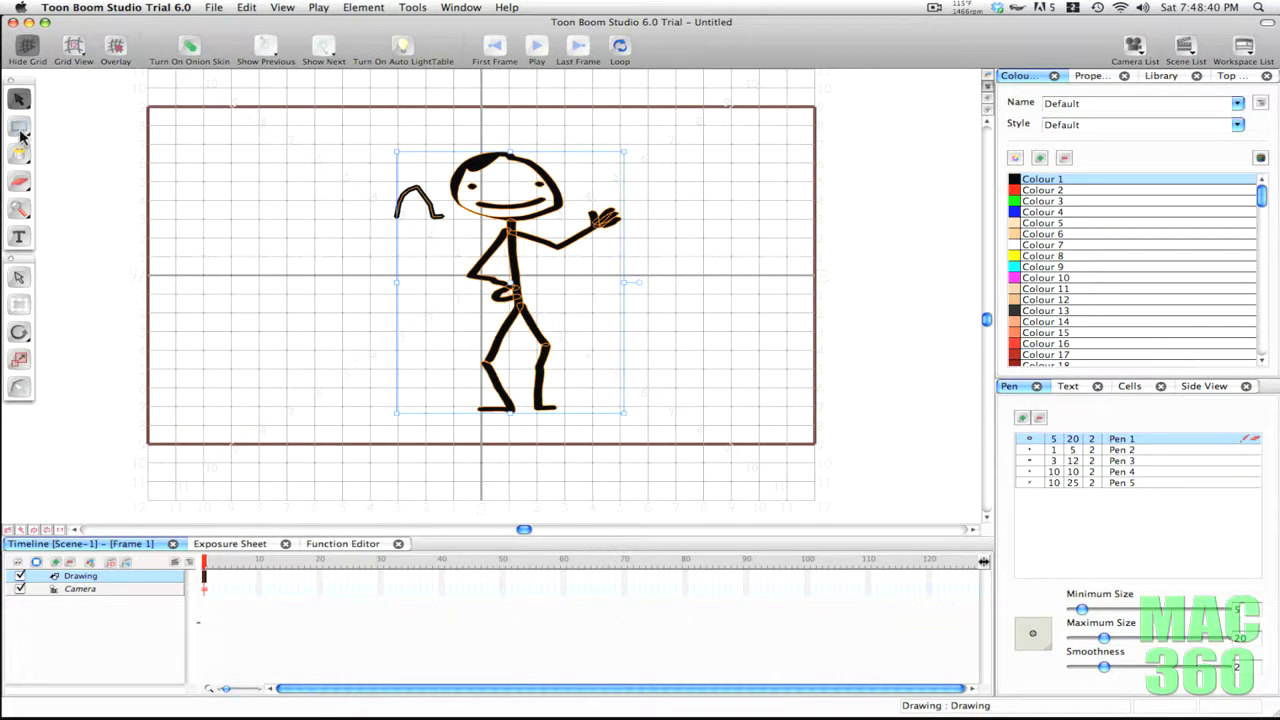
{"action": "key", "text": "Delete"}
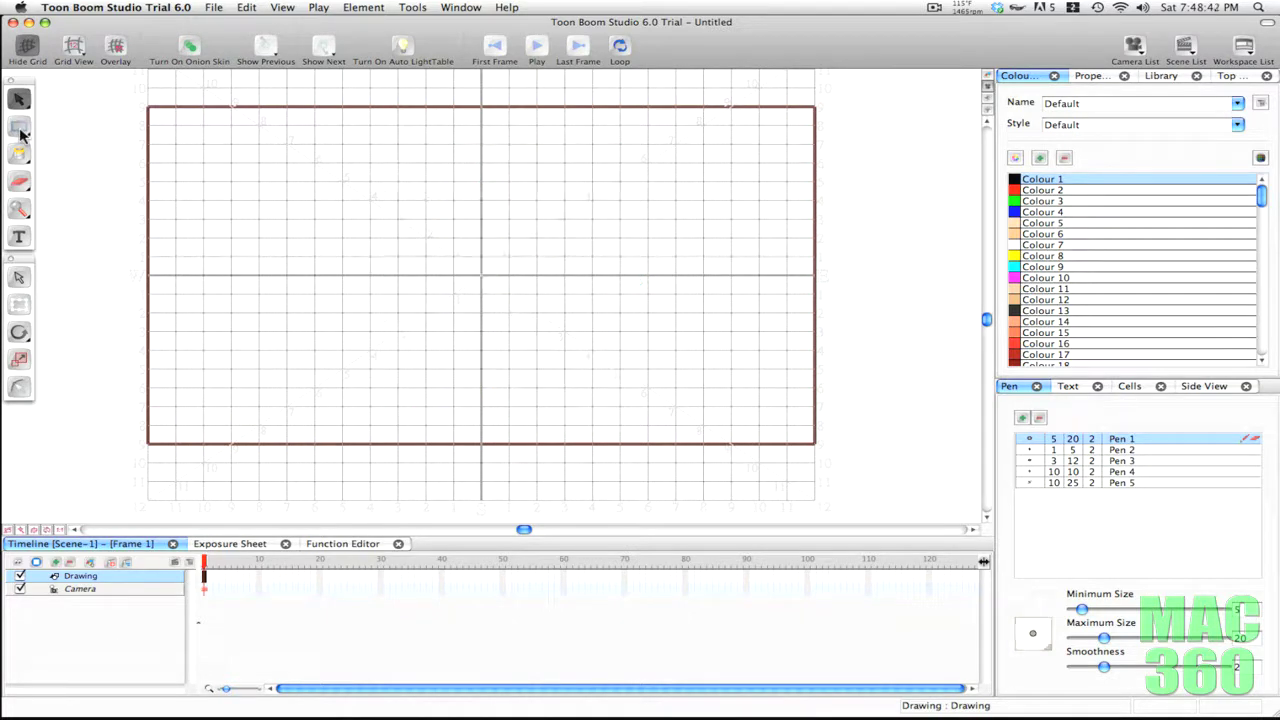
- Draw a black rectangle near the stage centre and select it
{"action": "left_click", "coordinate": [19, 127]}
{"action": "left_click_drag", "start_coordinate": [408, 180], "coordinate": [636, 382]}
{"action": "key", "text": "s"}
{"action": "left_click", "coordinate": [481, 182]}
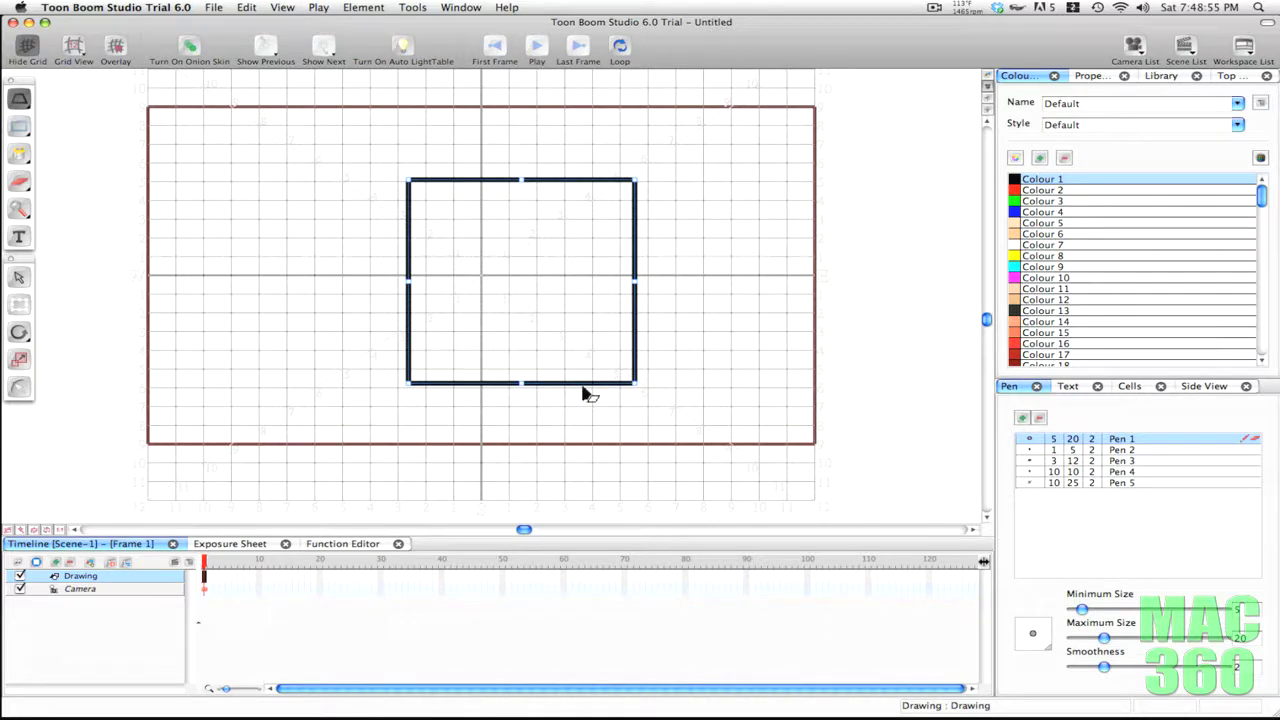
- Skew the square with Perspective into a slanted parallelogram by dragging its corner
{"action": "left_click_drag", "start_coordinate": [531, 191], "coordinate": [715, 329]}
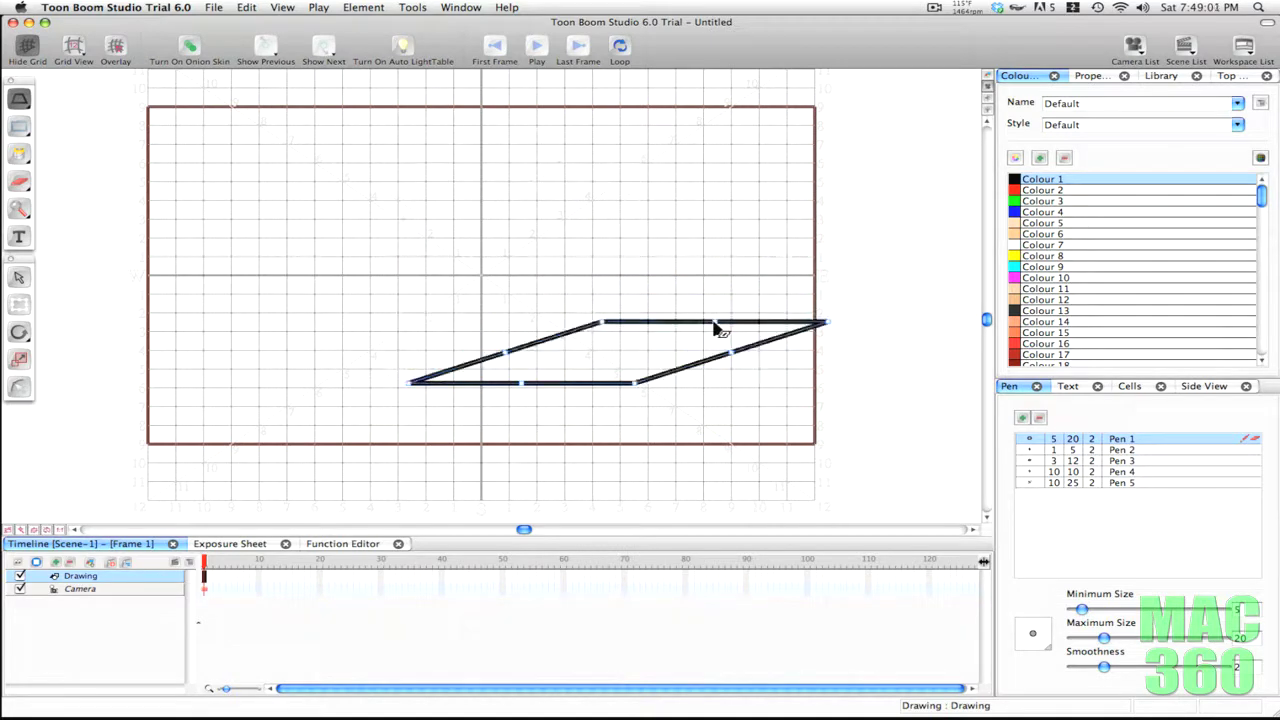
{"action": "left_click", "coordinate": [690, 408]}
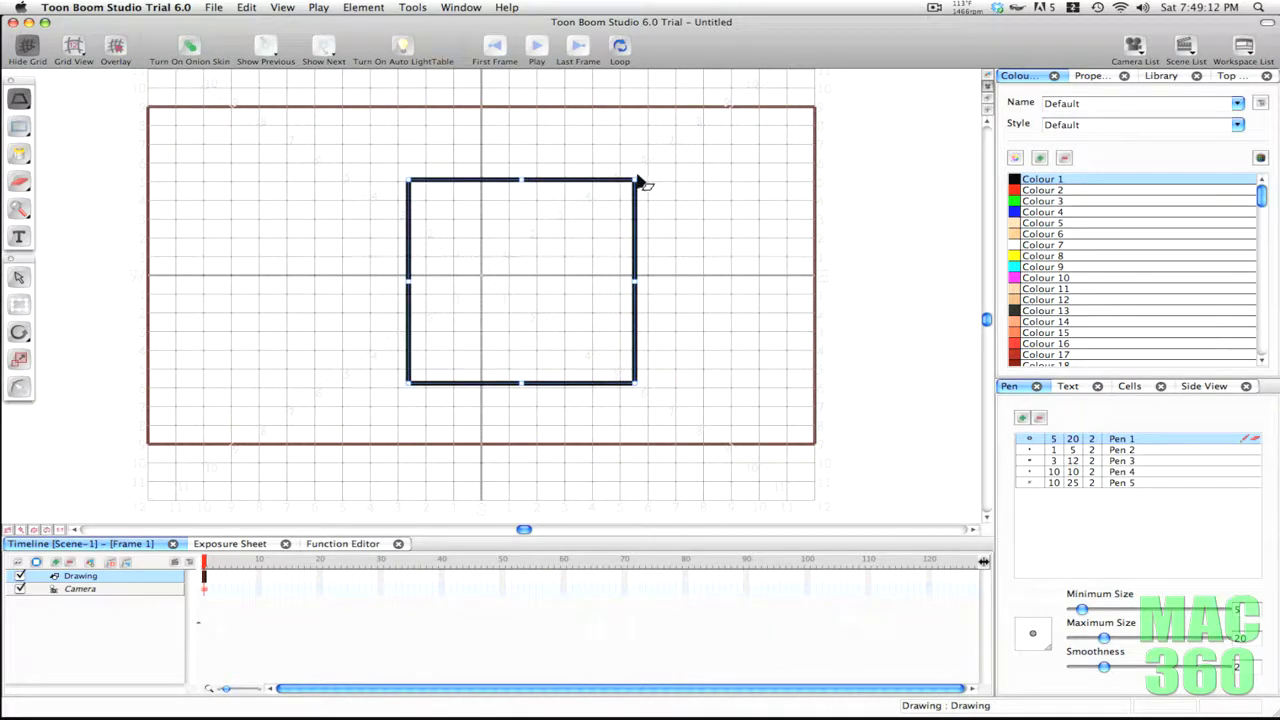
{"action": "left_click_drag", "start_coordinate": [637, 180], "coordinate": [828, 241]}
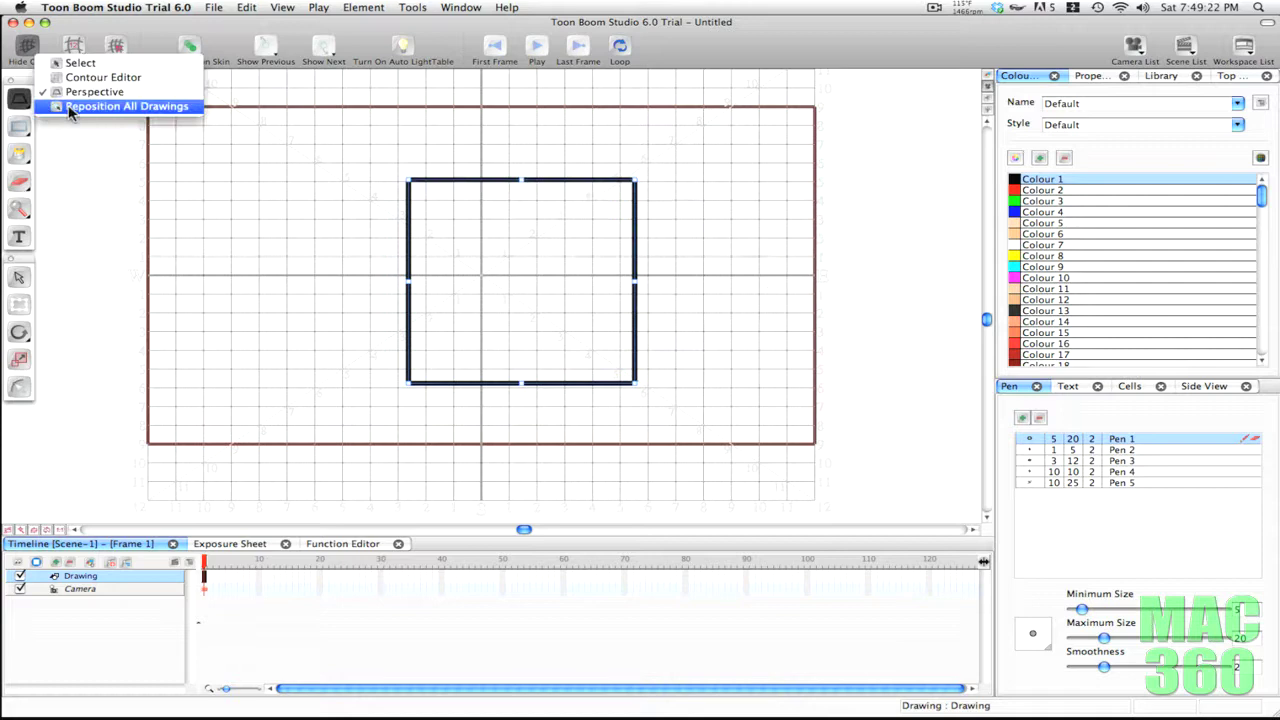
{"action": "left_click", "coordinate": [70, 107]}
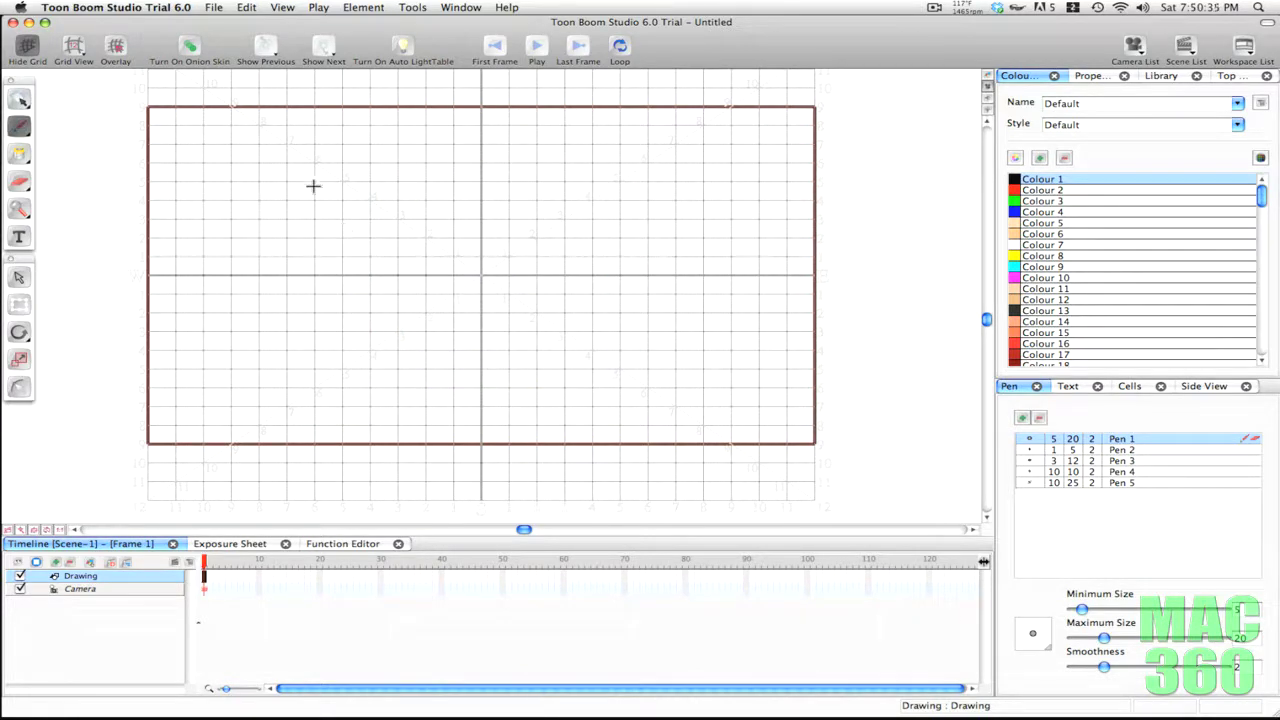
- Draw a wavy freehand Pencil curve across the canvas
{"action": "mouse_move", "coordinate": [303, 126]}
{"action": "left_mouse_down"}
{"action": "mouse_move", "coordinate": [319, 172]}
{"action": "mouse_move", "coordinate": [378, 167]}
{"action": "mouse_move", "coordinate": [386, 203]}
{"action": "mouse_move", "coordinate": [430, 231]}
{"action": "mouse_move", "coordinate": [546, 229]}
{"action": "mouse_move", "coordinate": [574, 249]}
{"action": "mouse_move", "coordinate": [653, 170]}
{"action": "mouse_move", "coordinate": [724, 236]}
{"action": "mouse_move", "coordinate": [768, 185]}
{"action": "mouse_move", "coordinate": [666, 335]}
{"action": "mouse_move", "coordinate": [582, 310]}
{"action": "left_mouse_up"}
{"action": "key", "text": "super+z"}
{"action": "left_click", "coordinate": [19, 126]}
{"action": "mouse_move", "coordinate": [314, 384]}
{"action": "left_mouse_down"}
{"action": "mouse_move", "coordinate": [428, 276]}
{"action": "mouse_move", "coordinate": [458, 255]}
{"action": "mouse_move", "coordinate": [547, 258]}
{"action": "mouse_move", "coordinate": [587, 193]}
{"action": "mouse_move", "coordinate": [627, 278]}
{"action": "left_mouse_up"}
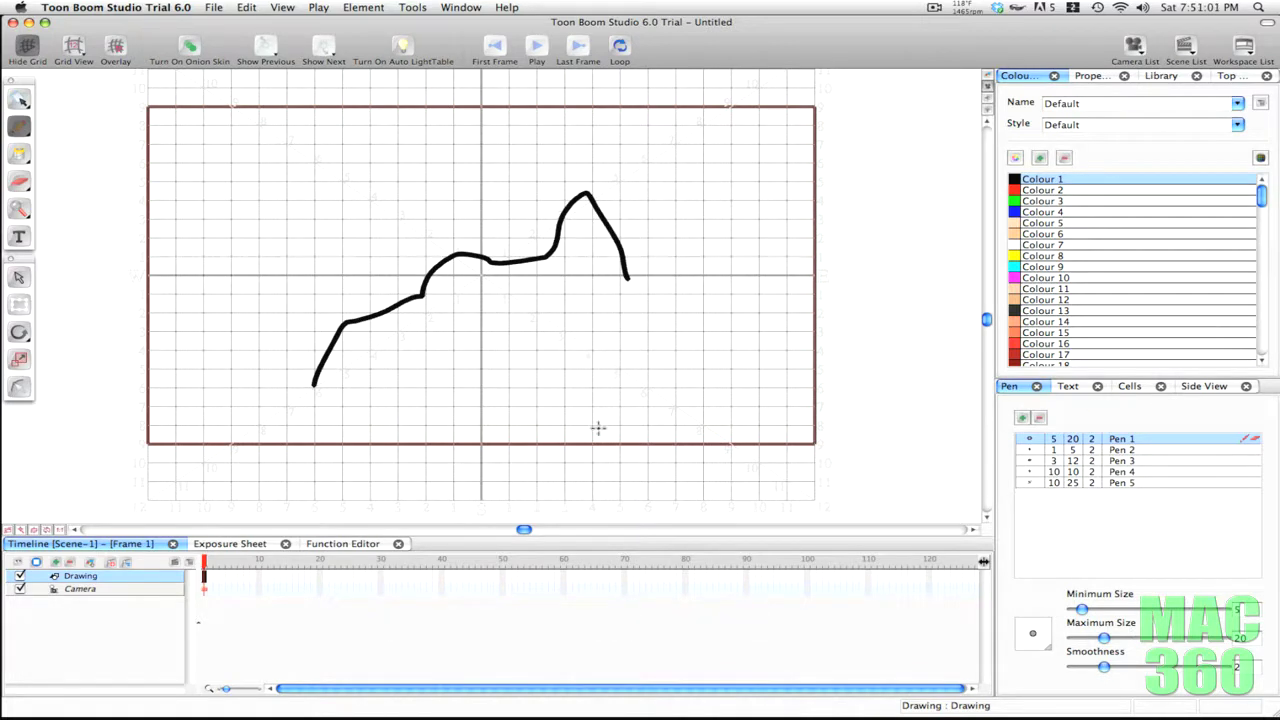
- Draw a rectangle in the upper left of the canvas and a circle below it
{"action": "left_click", "coordinate": [19, 126]}
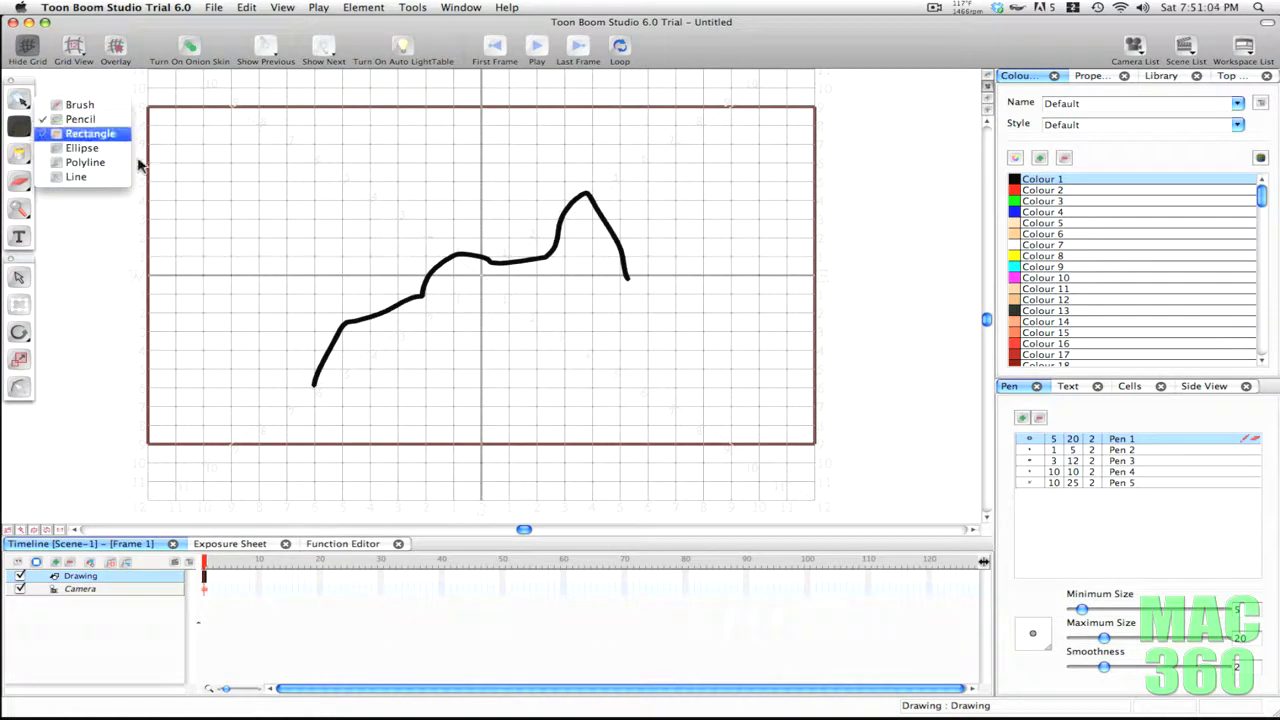
{"action": "left_click", "coordinate": [90, 133]}
{"action": "left_click_drag", "start_coordinate": [203, 144], "coordinate": [358, 266]}
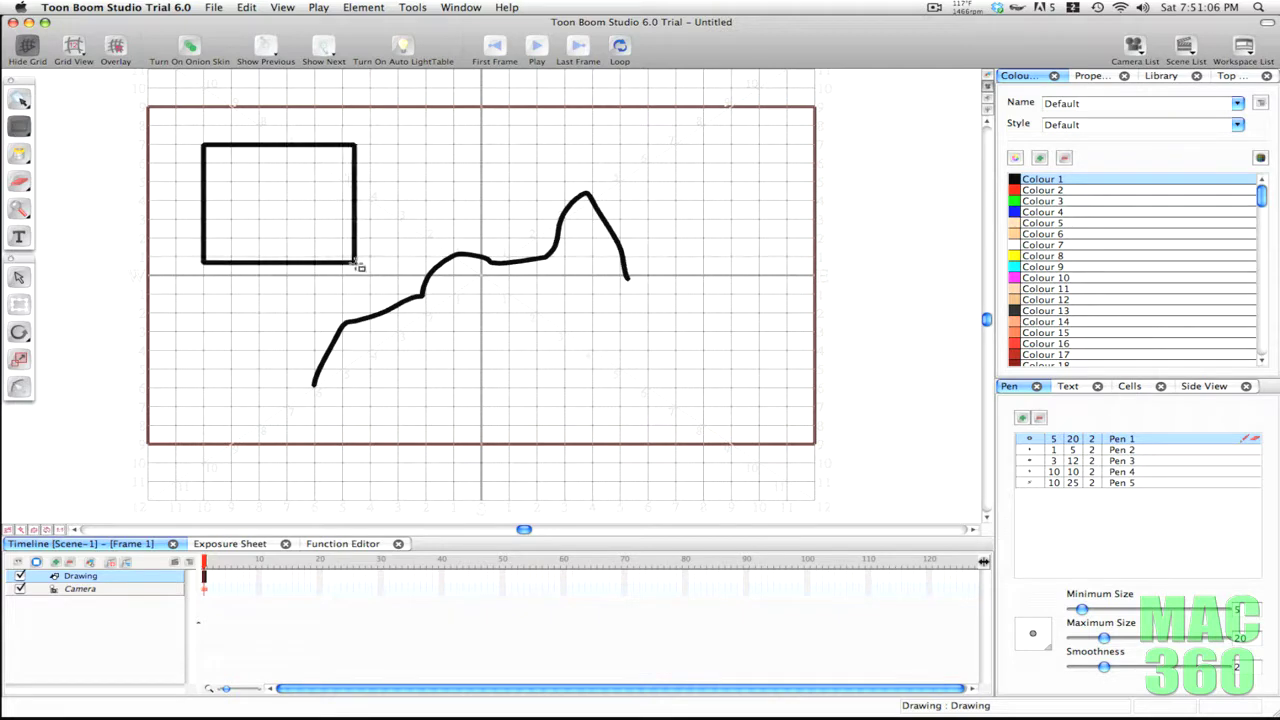
{"action": "left_click", "coordinate": [19, 126]}
{"action": "left_click", "coordinate": [75, 134]}
{"action": "left_click_drag", "start_coordinate": [201, 409], "coordinate": [312, 299]}
- Draw a closed polyline shape with a curved last segment, then a long straight line across the top
{"action": "left_click", "coordinate": [19, 126]}
{"action": "left_click", "coordinate": [70, 140]}
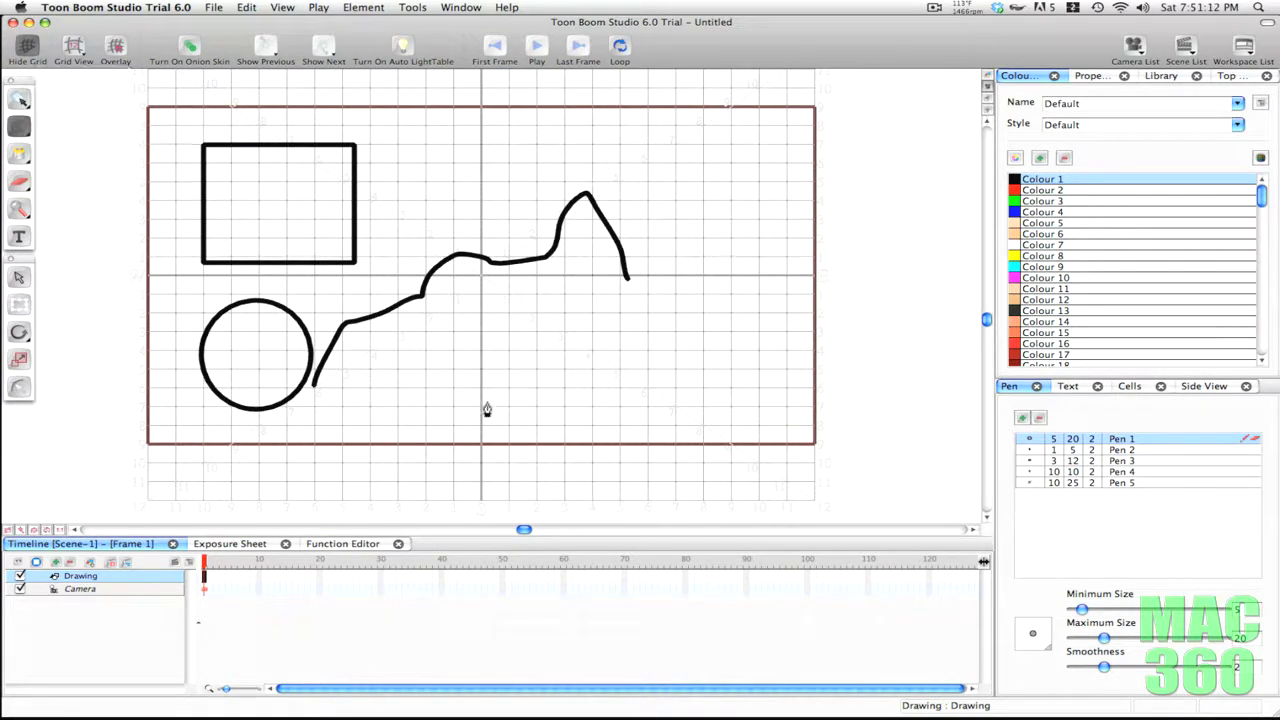
{"action": "left_click", "coordinate": [574, 398]}
{"action": "left_click", "coordinate": [612, 340]}
{"action": "left_click", "coordinate": [735, 338]}
{"action": "left_click", "coordinate": [731, 378]}
{"action": "left_click", "coordinate": [698, 434]}
{"action": "left_click", "coordinate": [608, 455]}
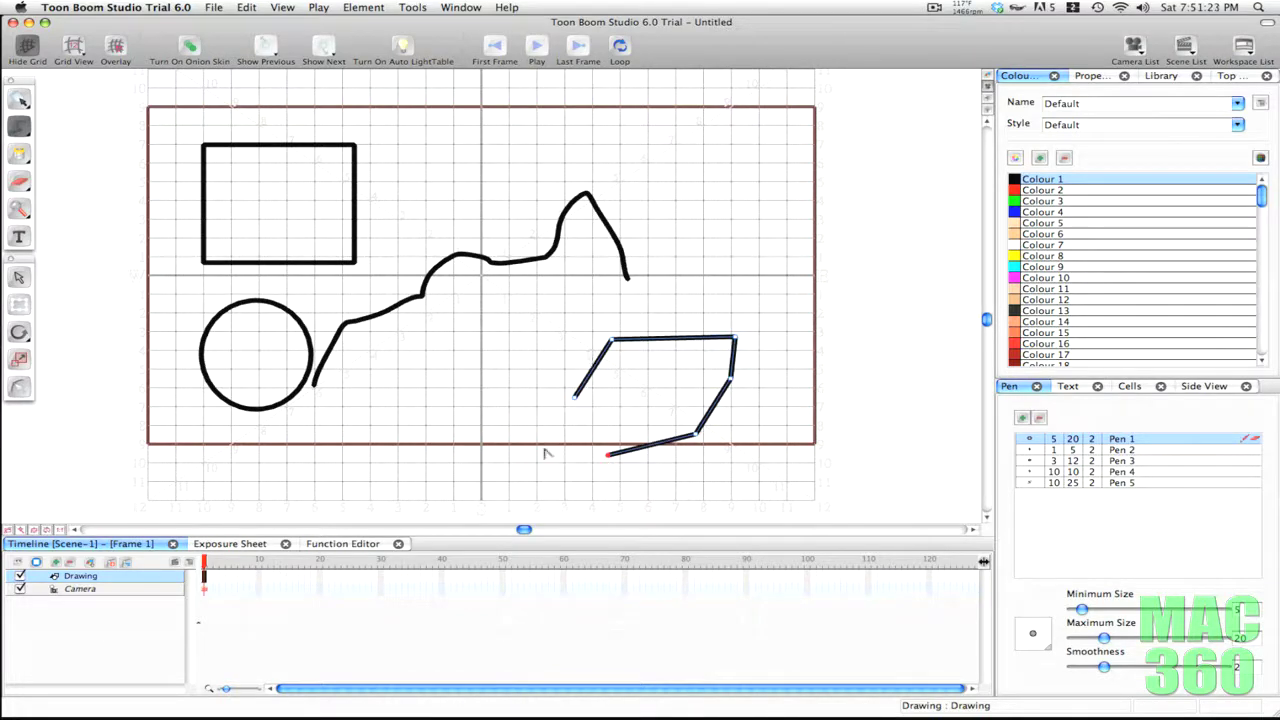
{"action": "left_click_drag", "start_coordinate": [543, 450], "coordinate": [527, 399]}
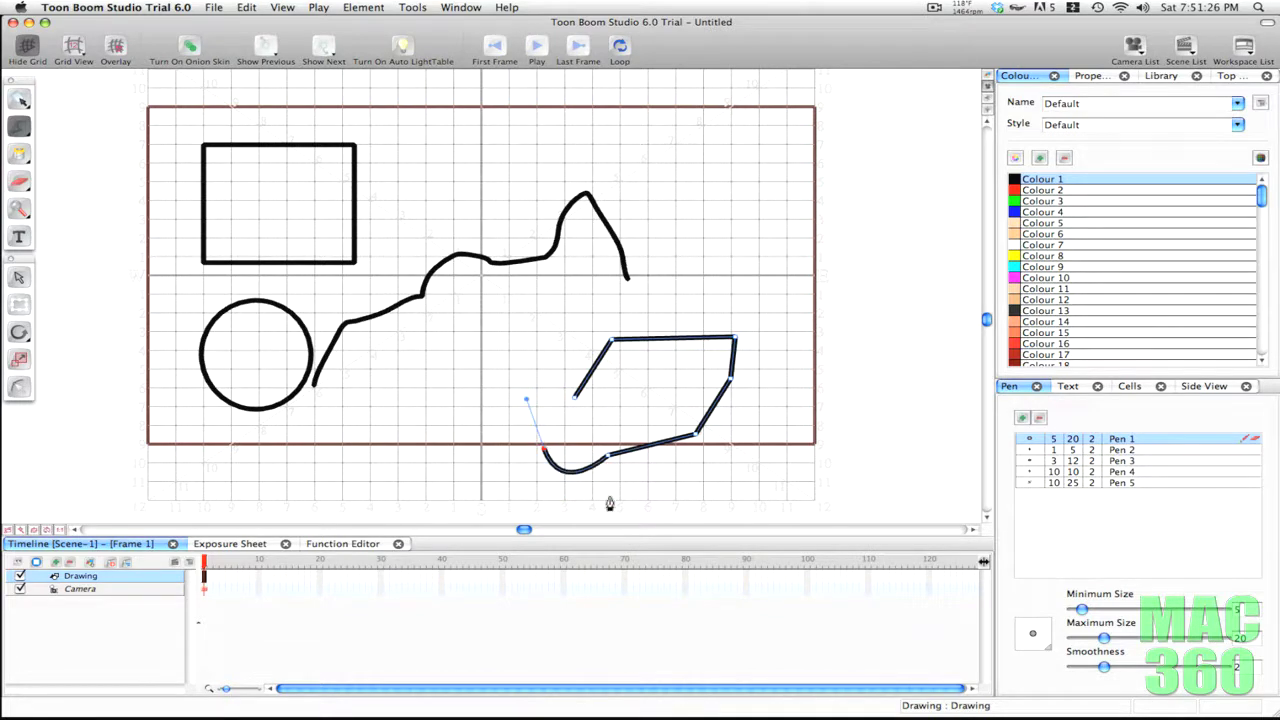
{"action": "left_click", "coordinate": [575, 401]}
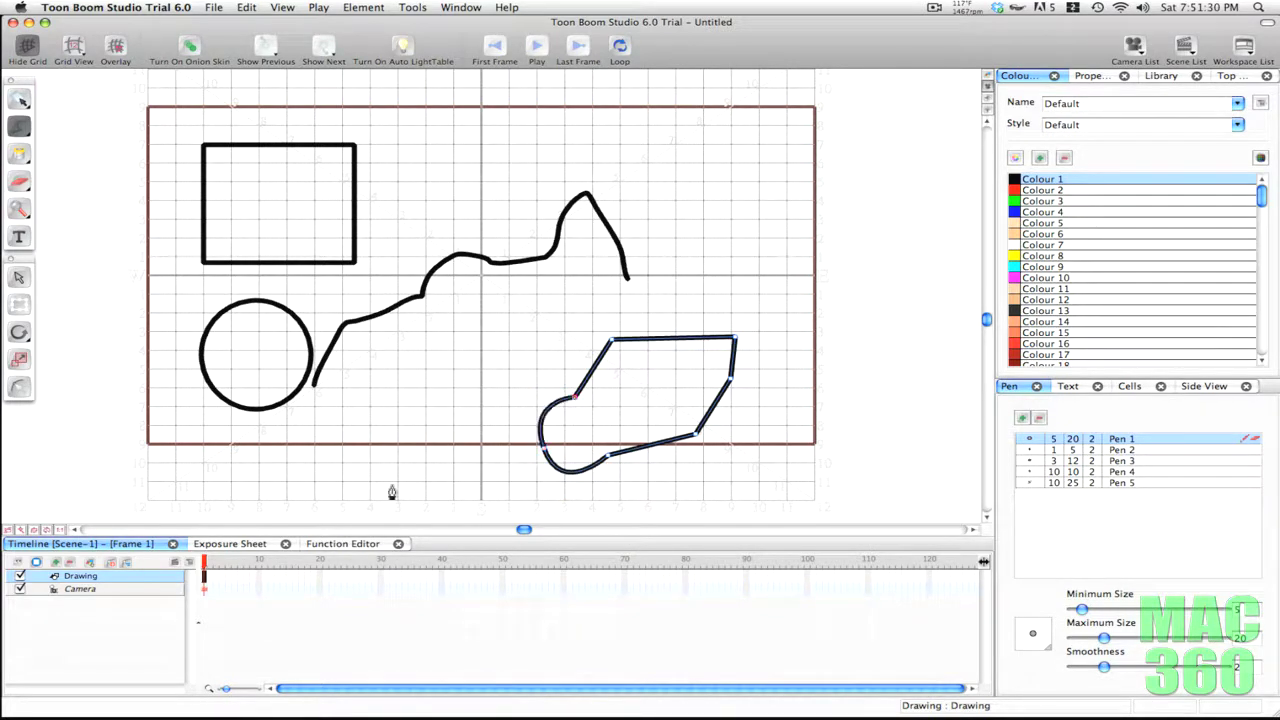
{"action": "left_click_drag", "start_coordinate": [18, 126], "coordinate": [77, 134]}
{"action": "left_click_drag", "start_coordinate": [440, 160], "coordinate": [834, 163]}
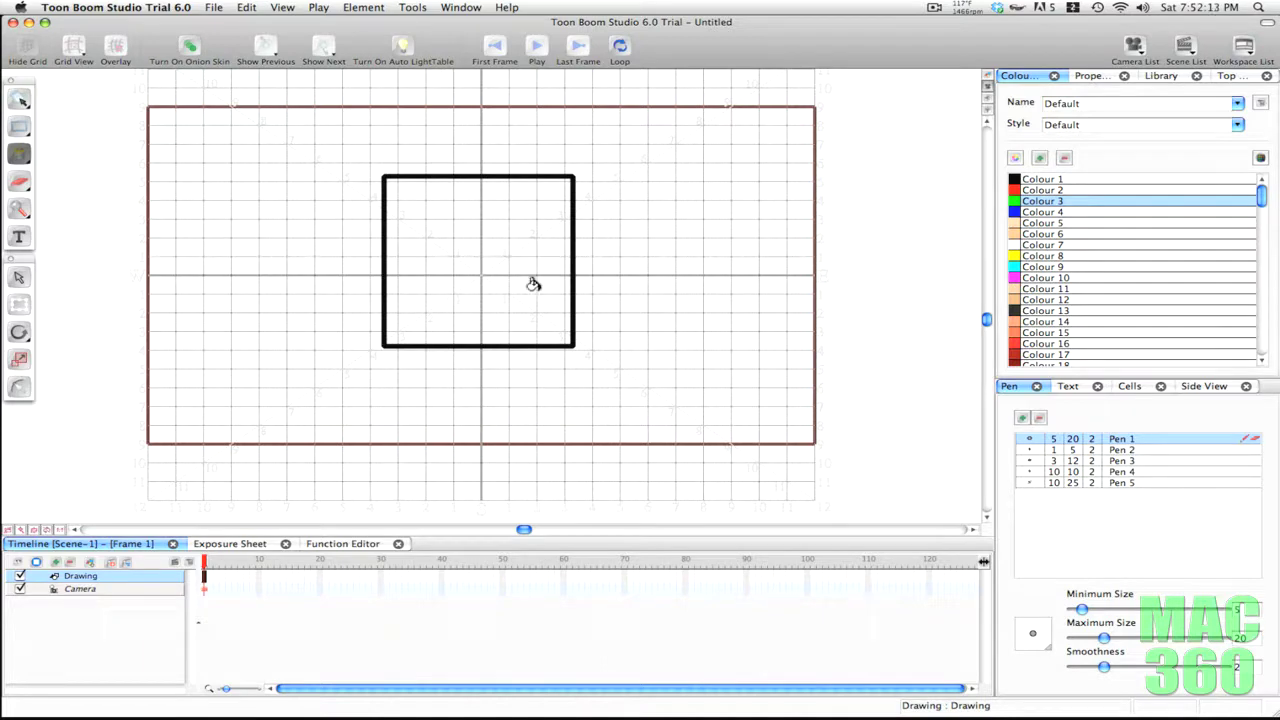
- Fill the square with green, then remove that fill using Unpaint
{"action": "left_click", "coordinate": [463, 215]}
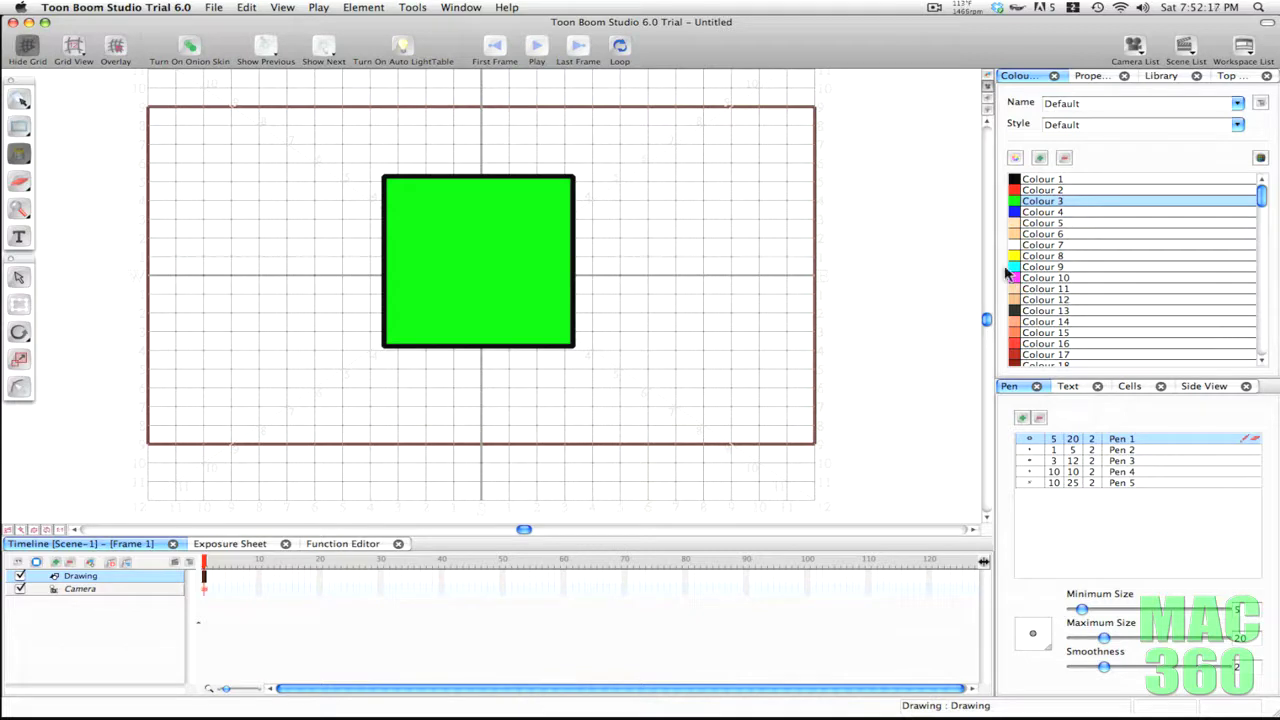
{"action": "left_click", "coordinate": [19, 153]}
{"action": "left_click", "coordinate": [135, 162]}
{"action": "left_click", "coordinate": [466, 244]}
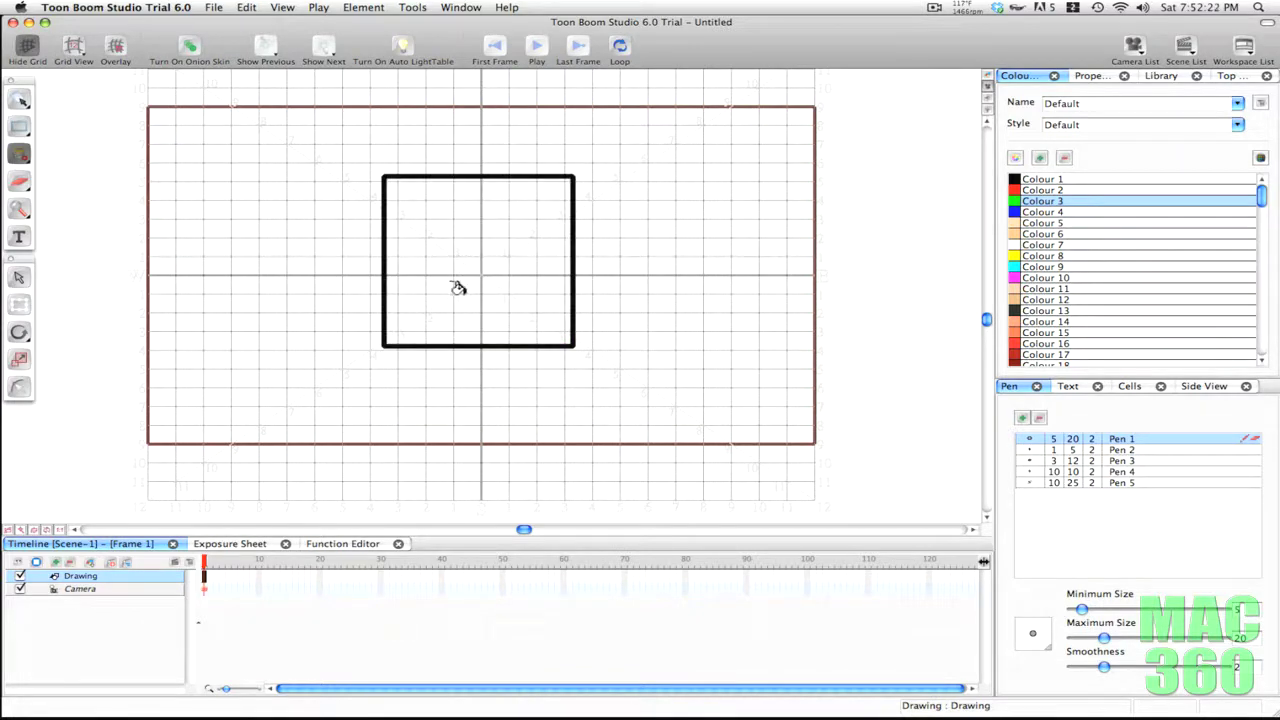
- Refill the empty square with green using Paint Unpainted mode
{"action": "left_click", "coordinate": [19, 153]}
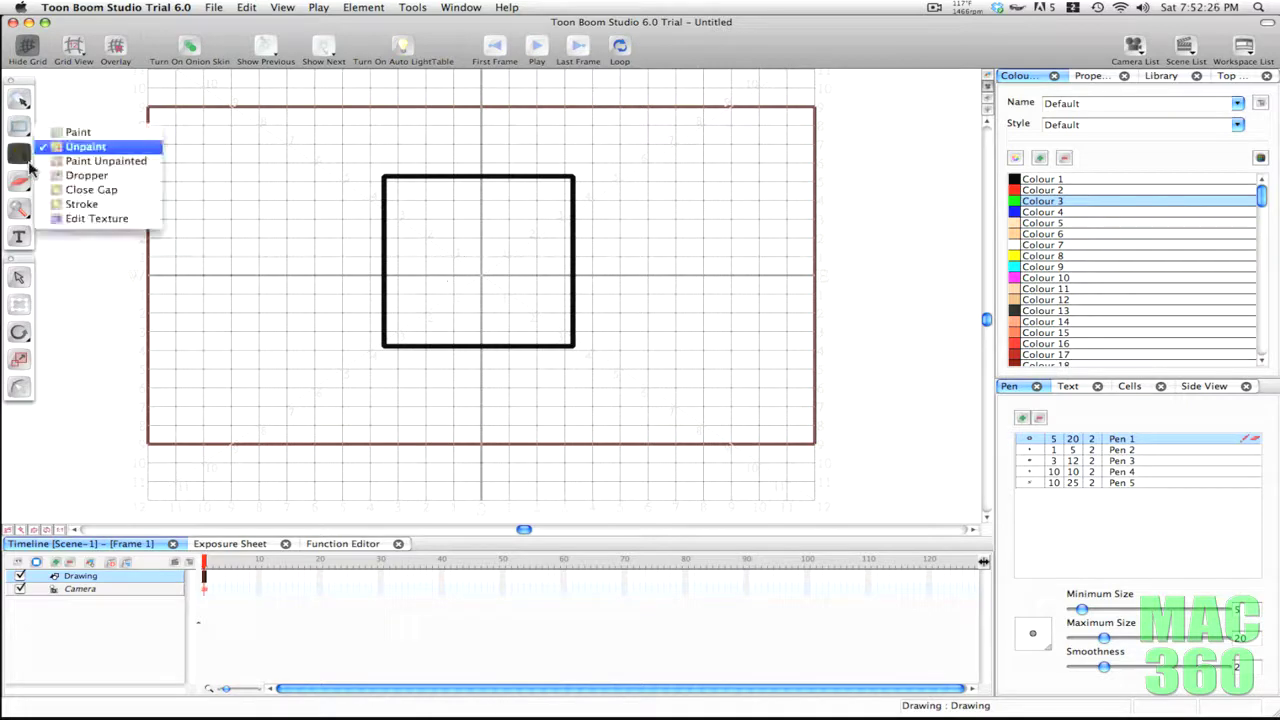
{"action": "left_click", "coordinate": [86, 163]}
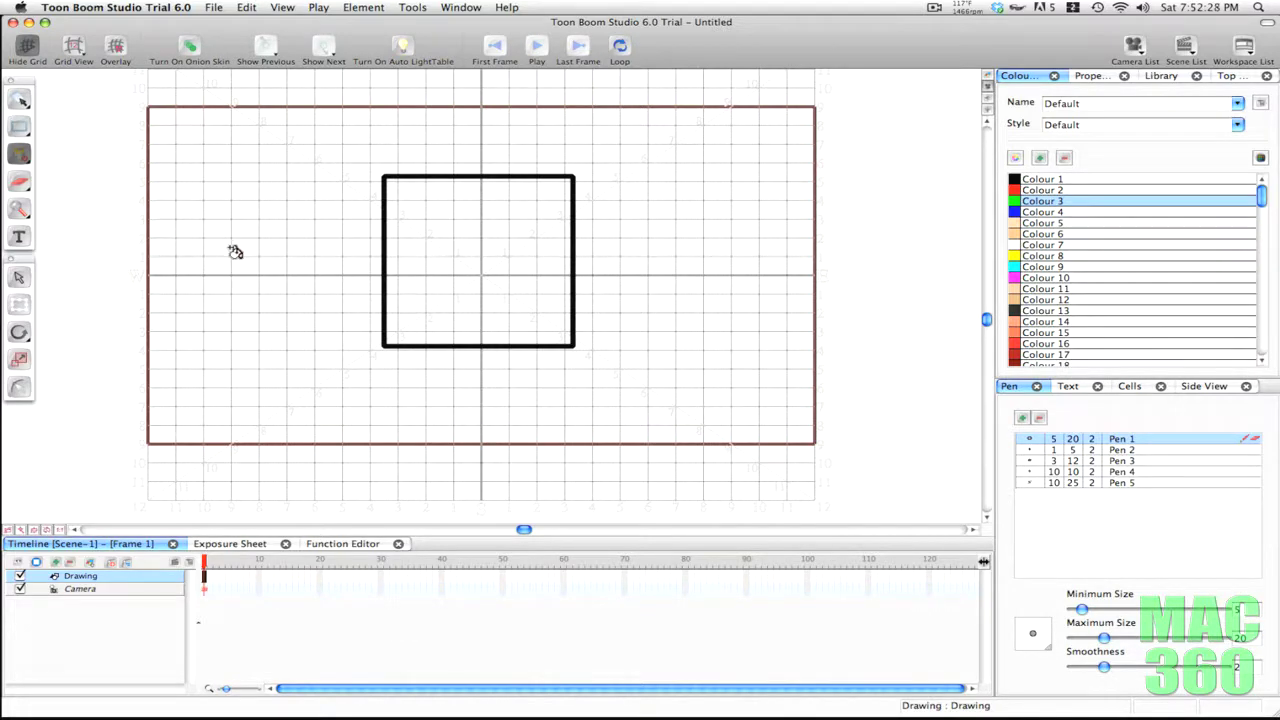
{"action": "left_click", "coordinate": [478, 260]}
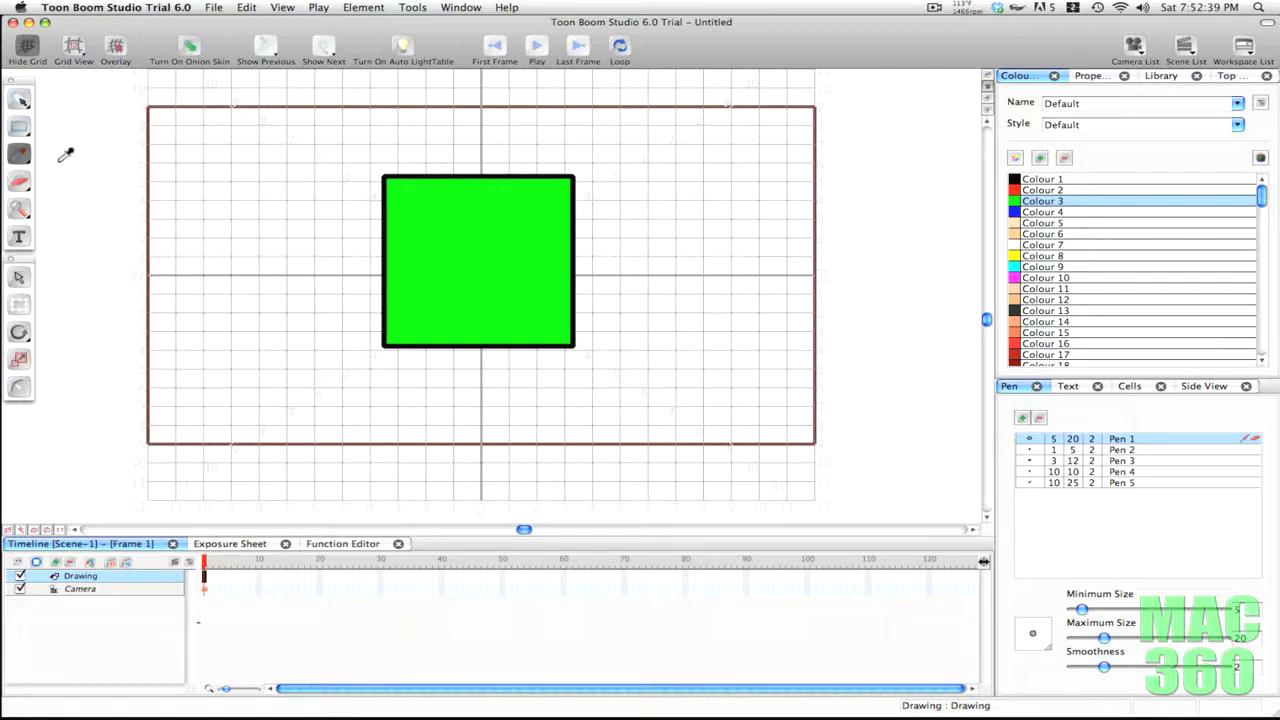
{"action": "left_click", "coordinate": [20, 155]}
{"action": "mouse_move", "coordinate": [17, 150]}
{"action": "left_mouse_down"}
{"action": "mouse_move", "coordinate": [103, 163]}
{"action": "mouse_move", "coordinate": [100, 175]}
{"action": "mouse_move", "coordinate": [95, 161]}
{"action": "mouse_move", "coordinate": [30, 165]}
{"action": "left_mouse_up"}
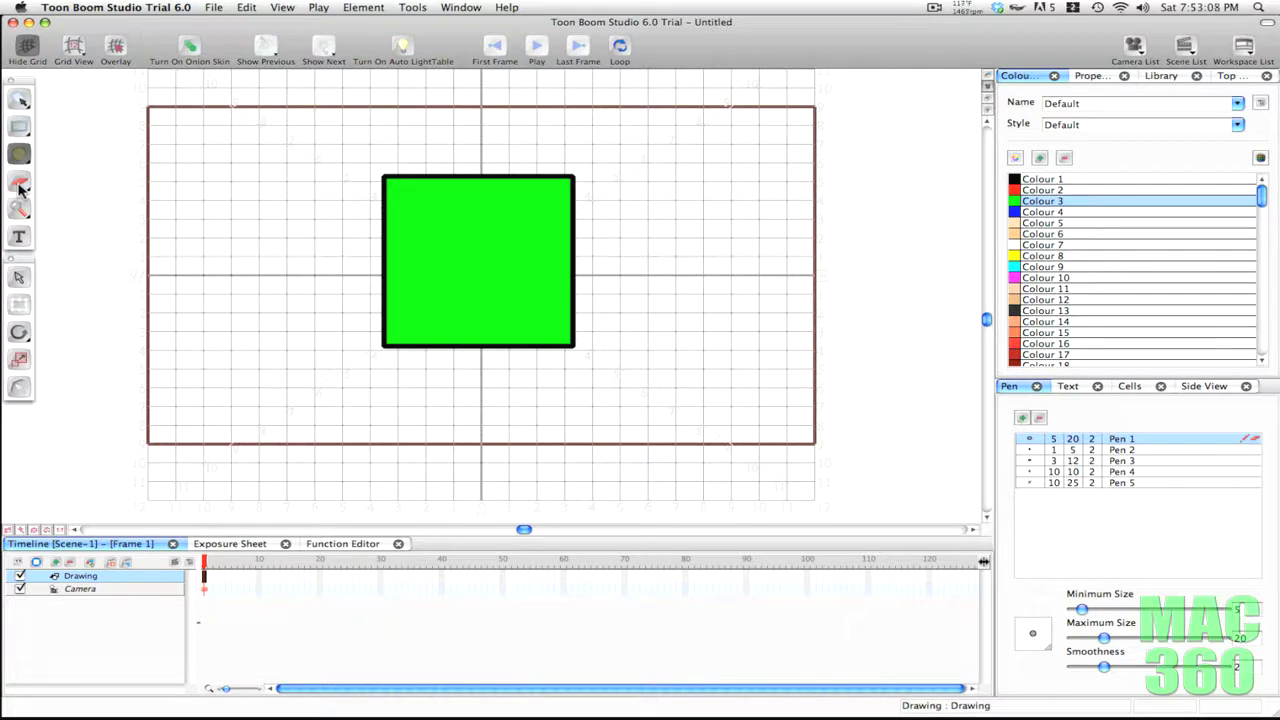
{"action": "left_click", "coordinate": [19, 184]}
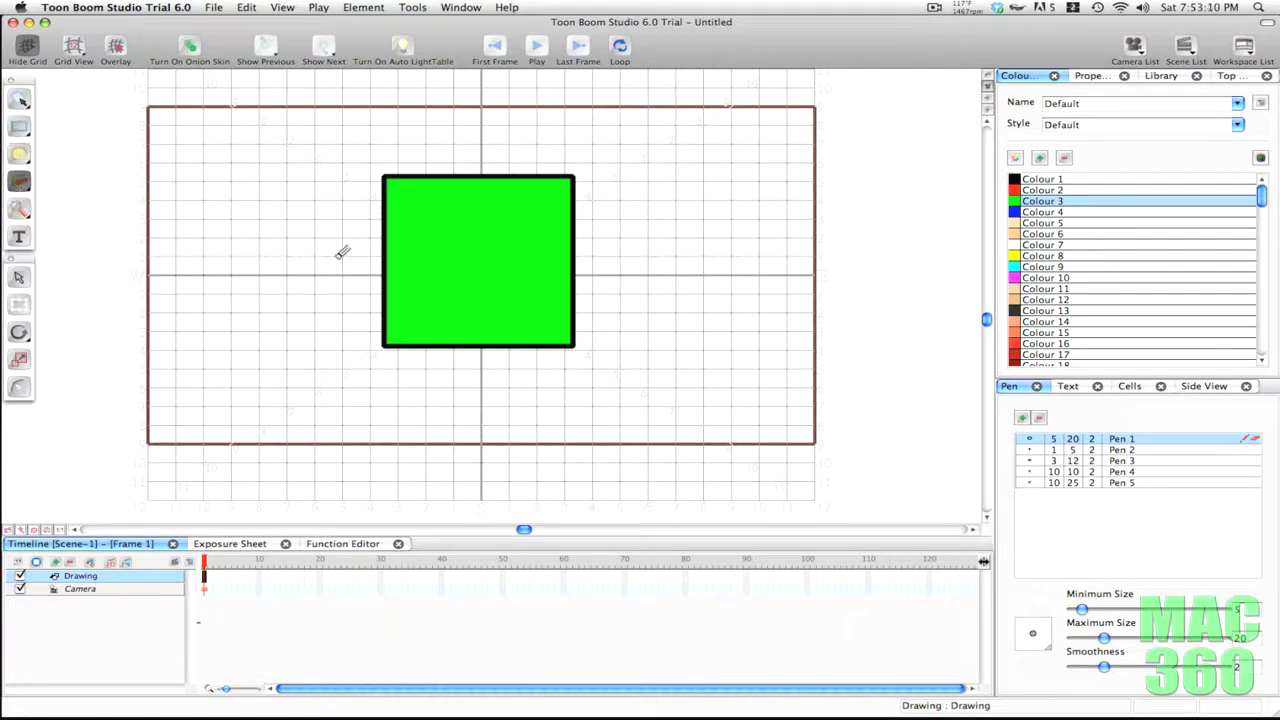
{"action": "mouse_move", "coordinate": [334, 265]}
{"action": "left_mouse_down"}
{"action": "mouse_move", "coordinate": [357, 251]}
{"action": "mouse_move", "coordinate": [565, 245]}
{"action": "mouse_move", "coordinate": [455, 296]}
{"action": "mouse_move", "coordinate": [624, 237]}
{"action": "mouse_move", "coordinate": [495, 245]}
{"action": "mouse_move", "coordinate": [555, 285]}
{"action": "mouse_move", "coordinate": [470, 330]}
{"action": "left_mouse_up"}
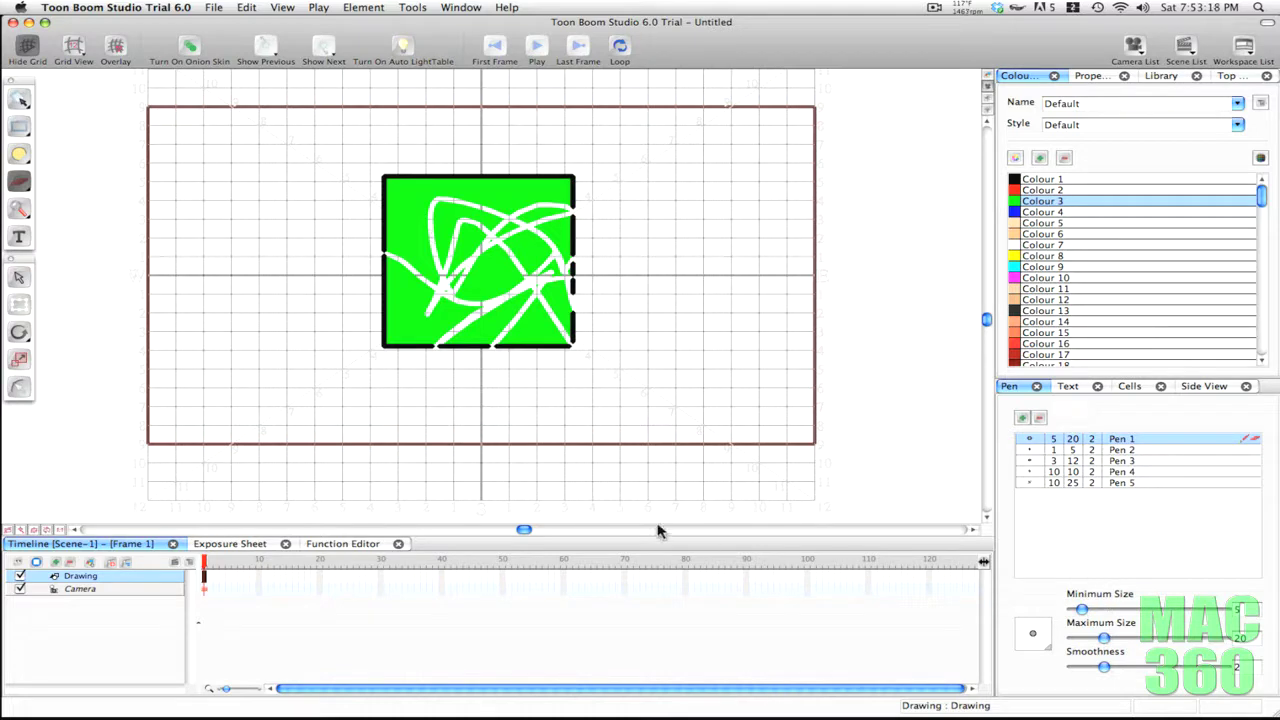
{"action": "key", "text": "super+z"}
{"action": "left_click", "coordinate": [20, 186]}
{"action": "left_click", "coordinate": [100, 188]}
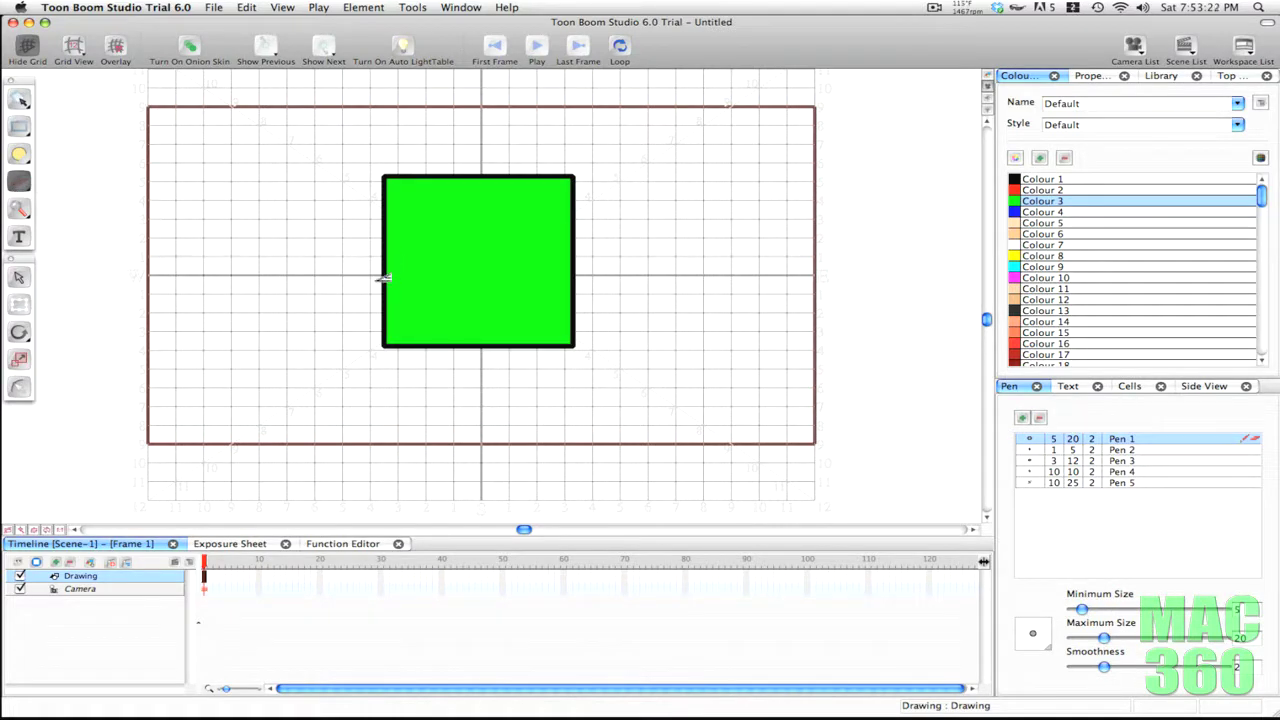
{"action": "left_click_drag", "start_coordinate": [302, 334], "coordinate": [566, 152]}
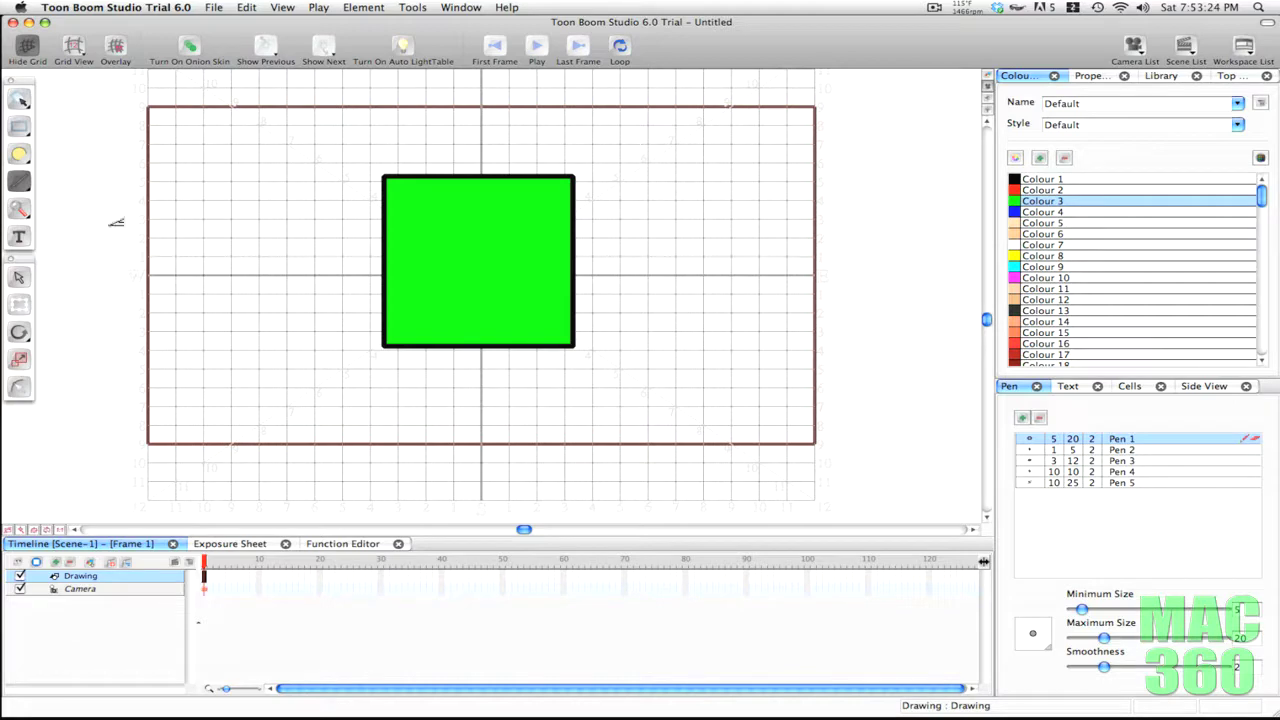
- Select the cut-off triangular top-left piece of the green square and move it up and left
{"action": "left_click", "coordinate": [18, 99]}
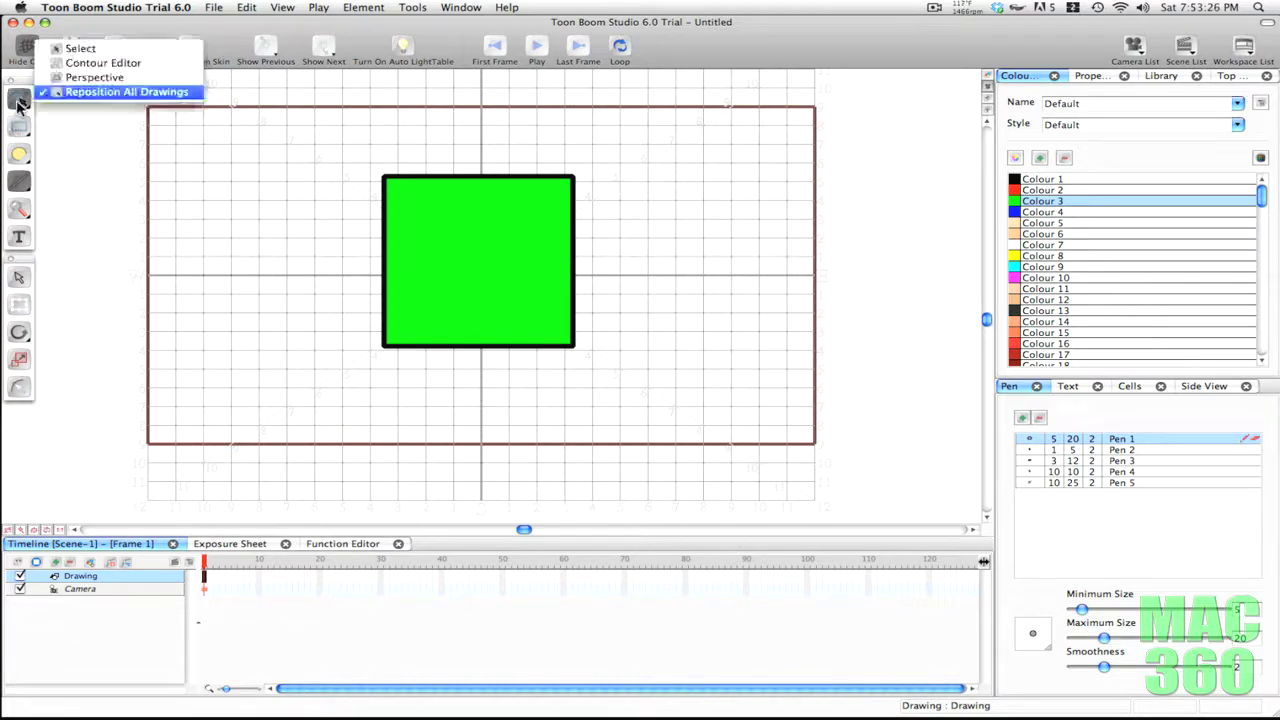
{"action": "left_click", "coordinate": [66, 49]}
{"action": "left_click_drag", "start_coordinate": [314, 251], "coordinate": [471, 109]}
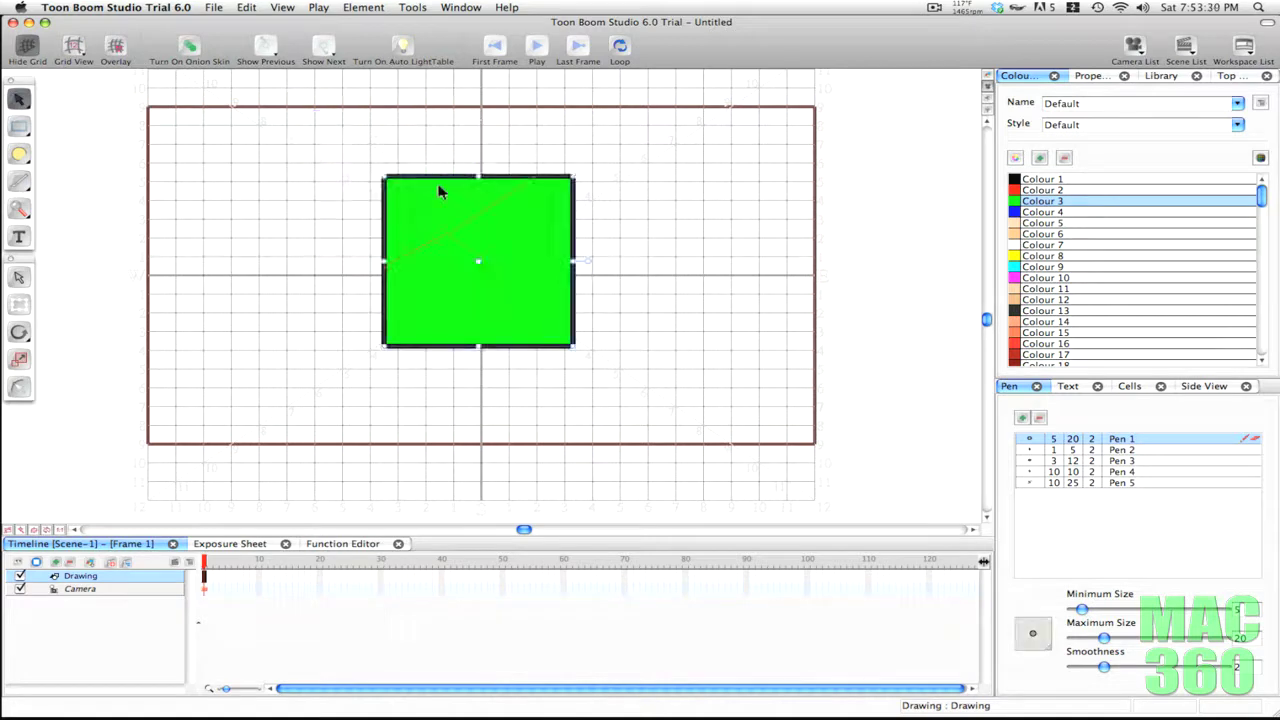
{"action": "left_click_drag", "start_coordinate": [300, 206], "coordinate": [462, 134]}
{"action": "left_click_drag", "start_coordinate": [400, 208], "coordinate": [249, 151]}
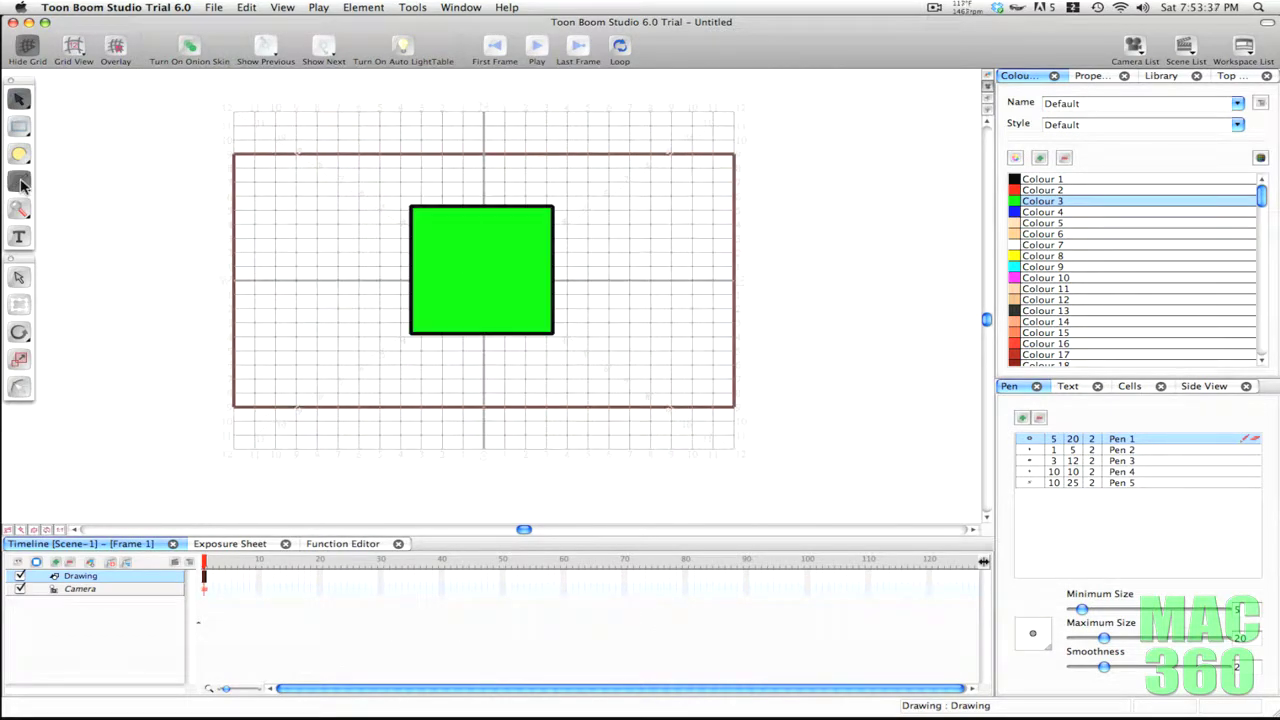
- Cut off the square's upper half with the rectangular cutter, move it, then undo back to the bare outline
{"action": "left_click_drag", "start_coordinate": [19, 181], "coordinate": [74, 190]}
{"action": "key", "text": "2"}
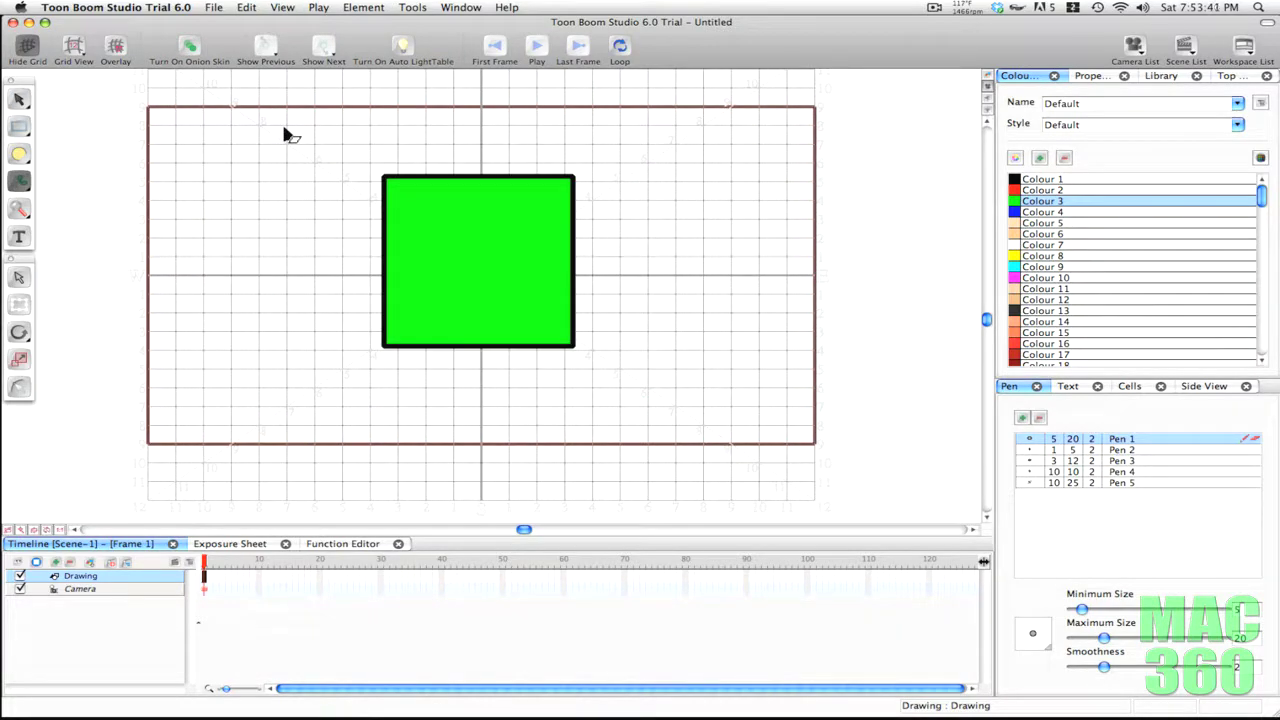
{"action": "left_click_drag", "start_coordinate": [287, 116], "coordinate": [702, 268]}
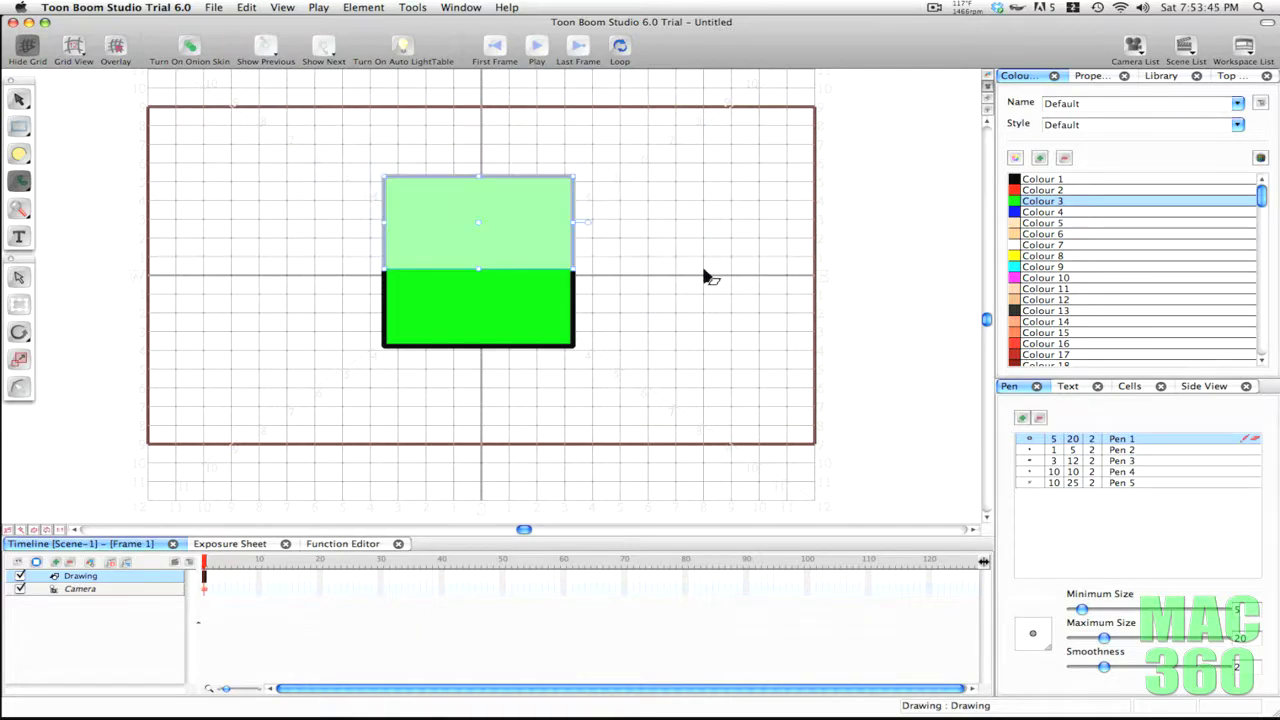
{"action": "left_click_drag", "start_coordinate": [506, 249], "coordinate": [324, 222]}
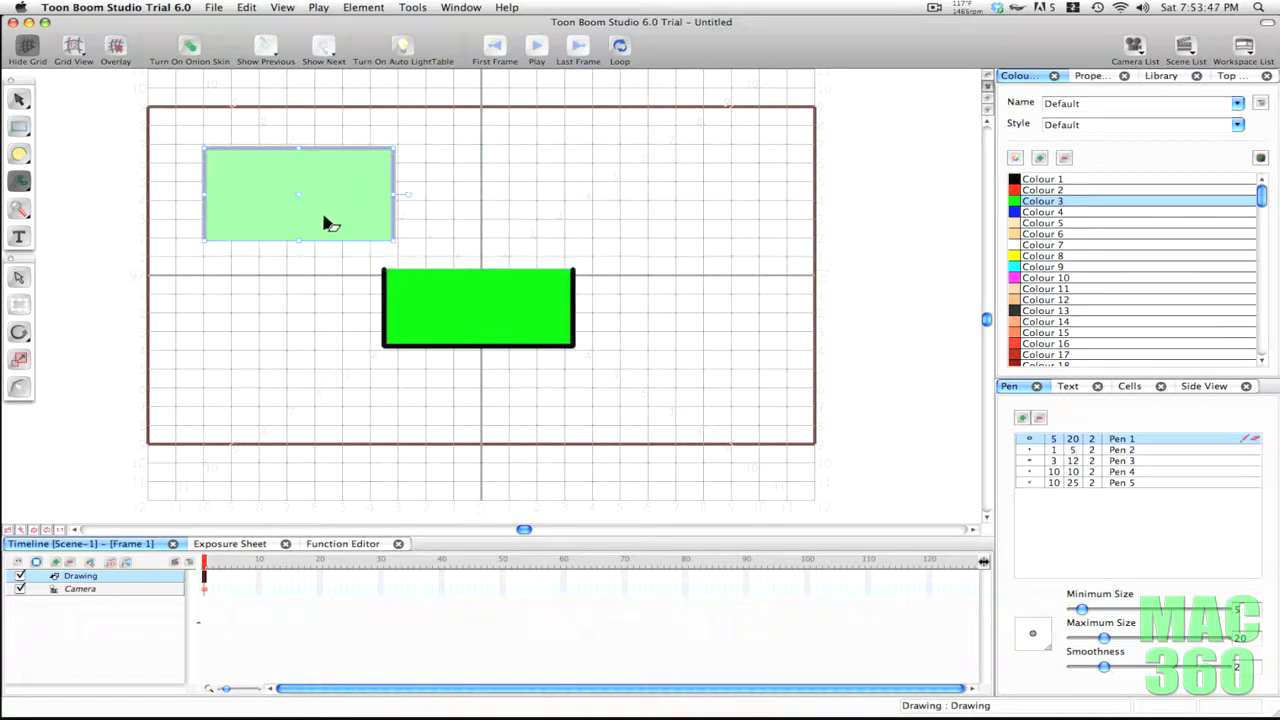
{"action": "key", "text": "ctrl+z"}
{"action": "key", "text": "ctrl+z"}
{"action": "key", "text": "ctrl+z"}
{"action": "left_click_drag", "start_coordinate": [18, 208], "coordinate": [80, 201]}
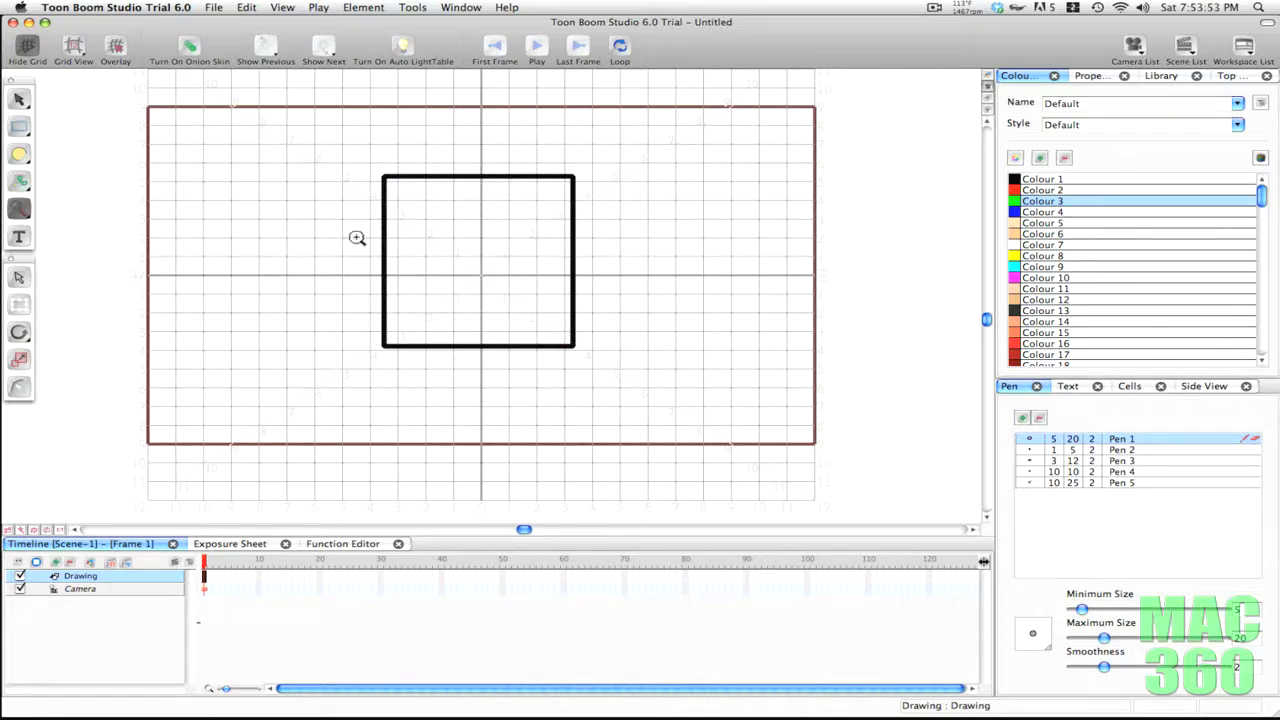
- Zoom in and out on the square, reset the view, then pan the canvas up-left with the Grabber
{"action": "left_click", "coordinate": [453, 241]}
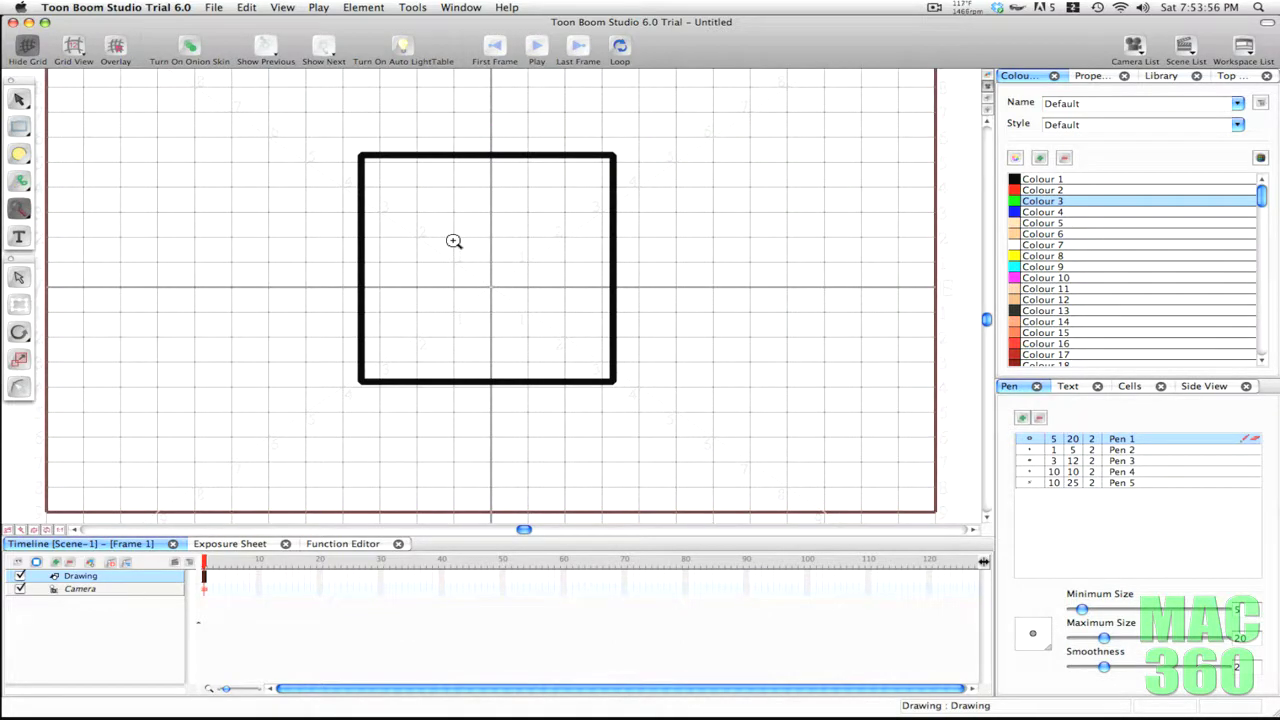
{"action": "left_click", "coordinate": [440, 266]}
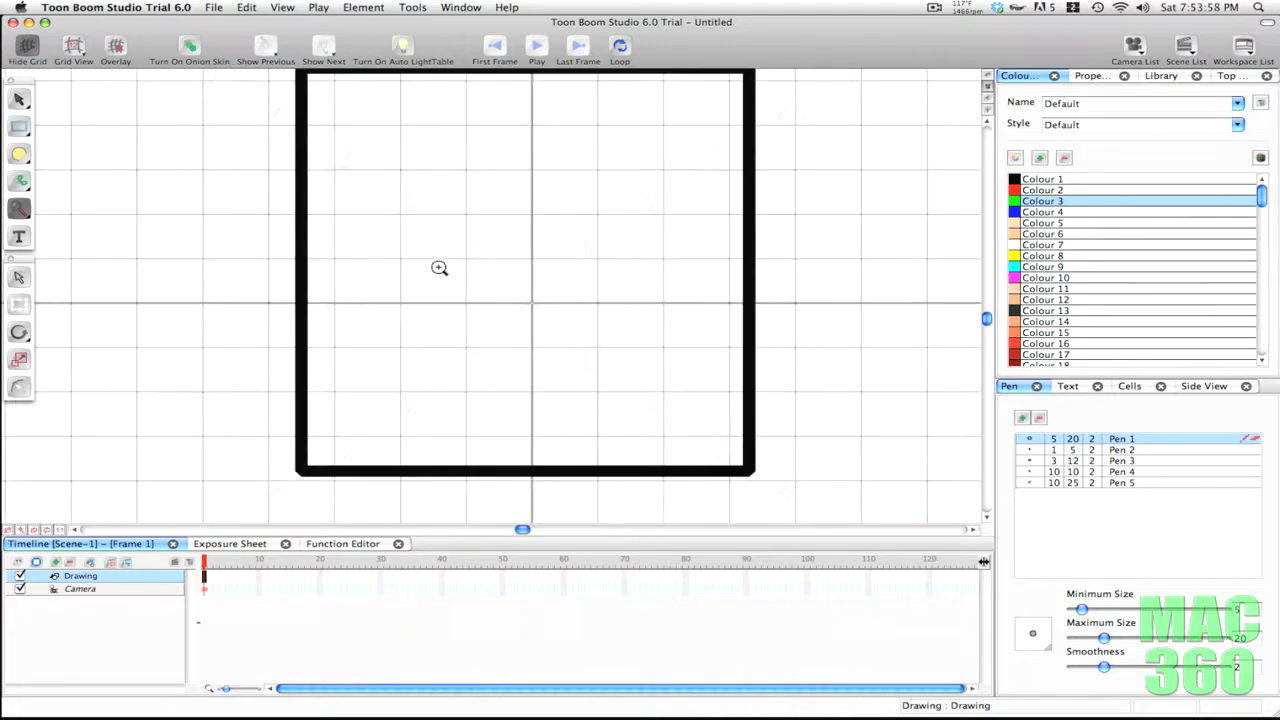
{"action": "left_click", "coordinate": [439, 268]}
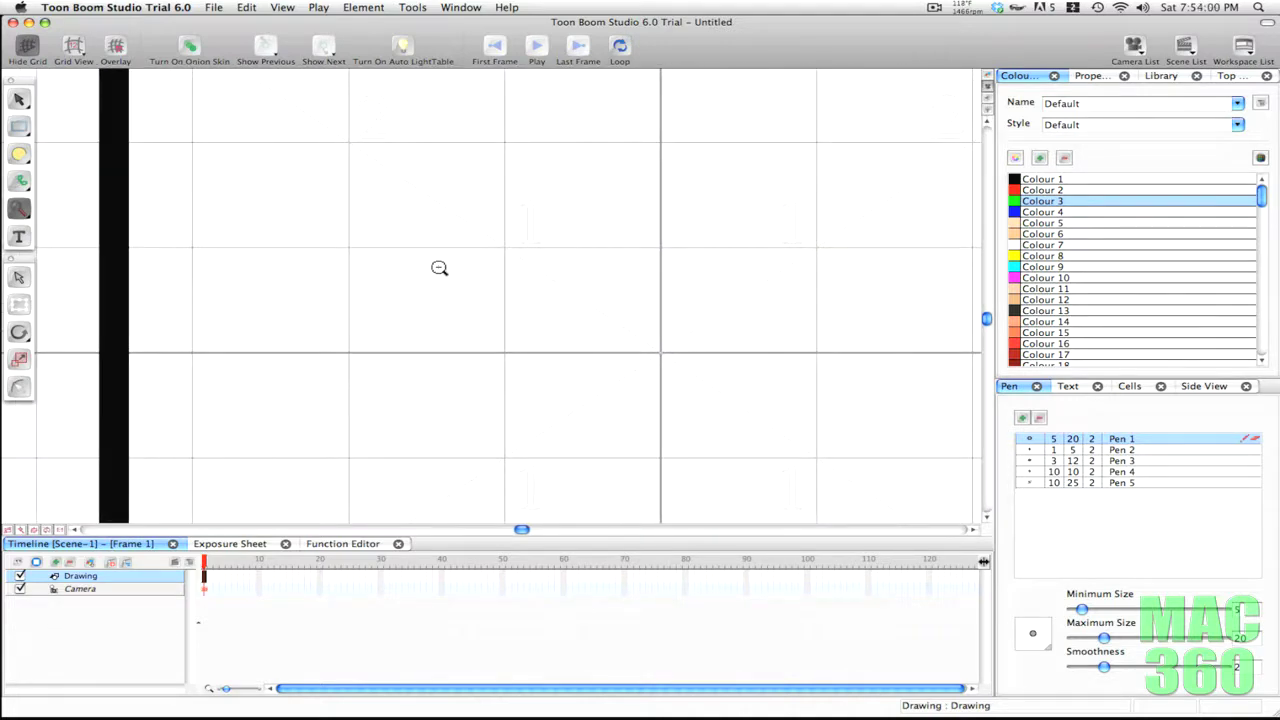
{"action": "left_click", "coordinate": [439, 268], "text": "alt"}
{"action": "left_click", "coordinate": [439, 268], "text": "alt"}
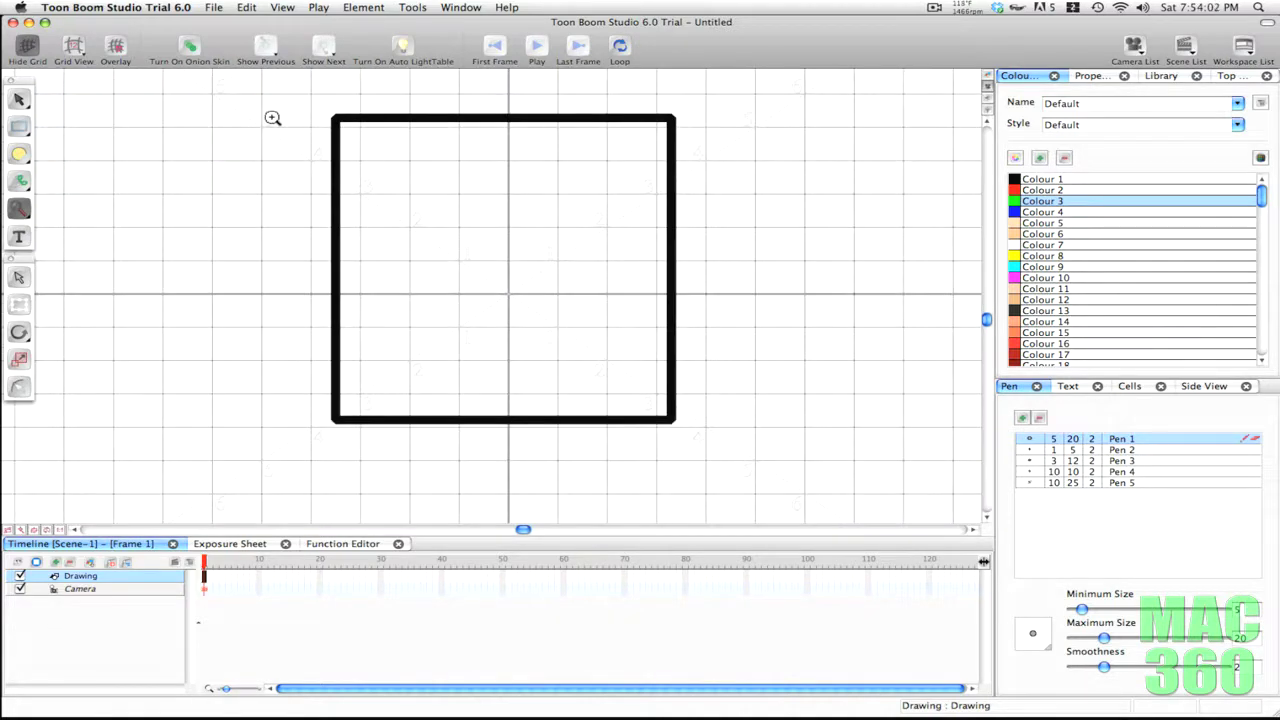
{"action": "left_click_drag", "start_coordinate": [264, 101], "coordinate": [423, 173]}
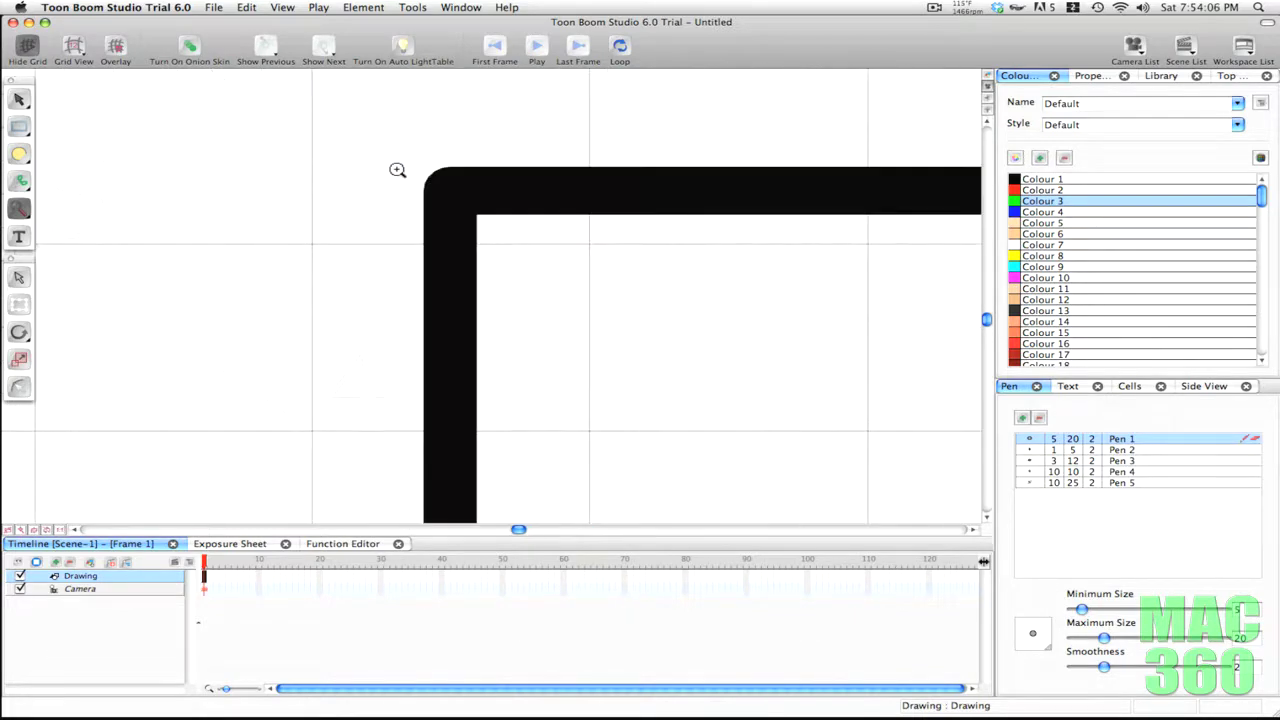
{"action": "double_click", "coordinate": [18, 208]}
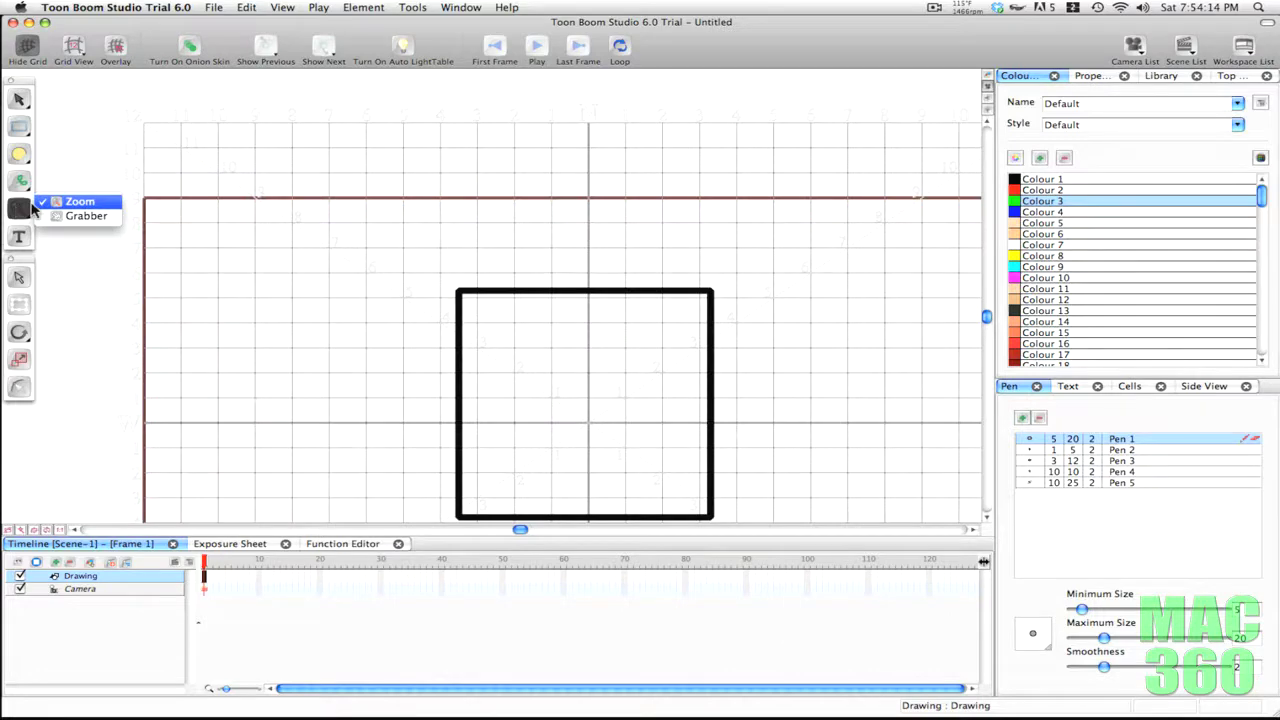
{"action": "left_click", "coordinate": [86, 215]}
{"action": "left_click_drag", "start_coordinate": [576, 308], "coordinate": [506, 211]}
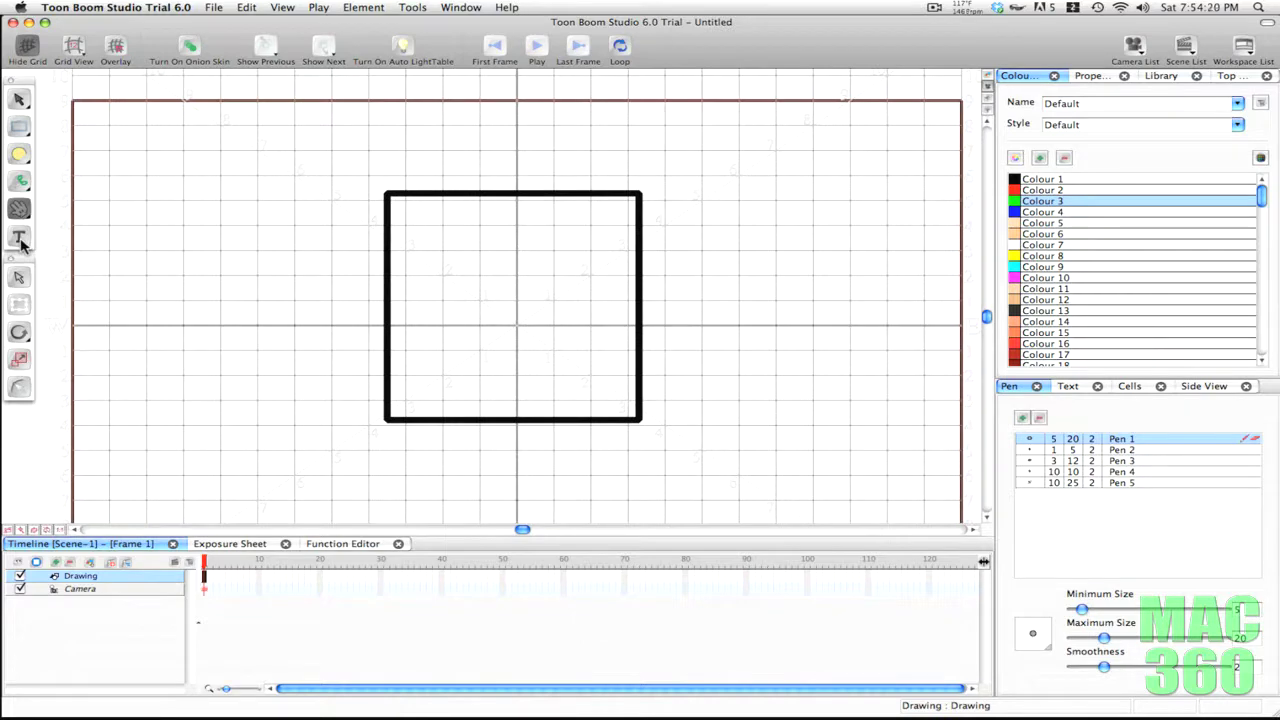
- Tear the transform tools off the toolbar into a floating palette and reposition it
{"action": "left_click_drag", "start_coordinate": [31, 263], "coordinate": [66, 104]}
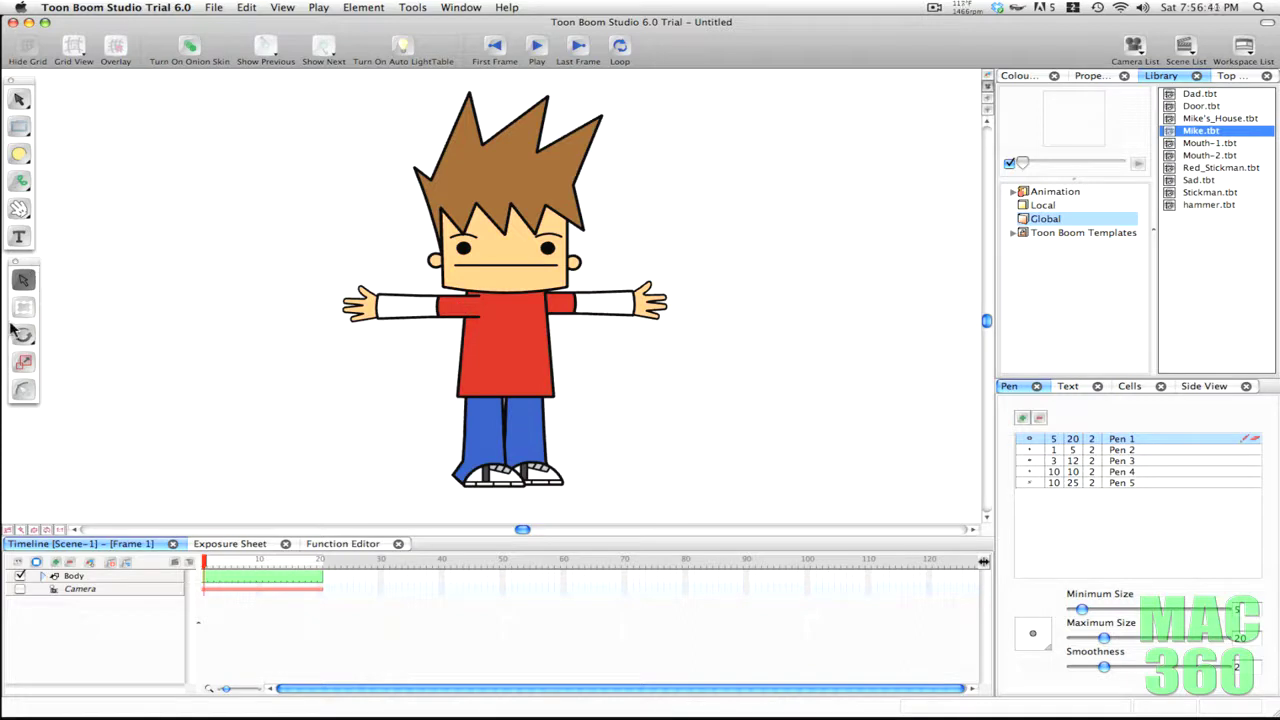
{"action": "left_click_drag", "start_coordinate": [30, 265], "coordinate": [28, 260]}
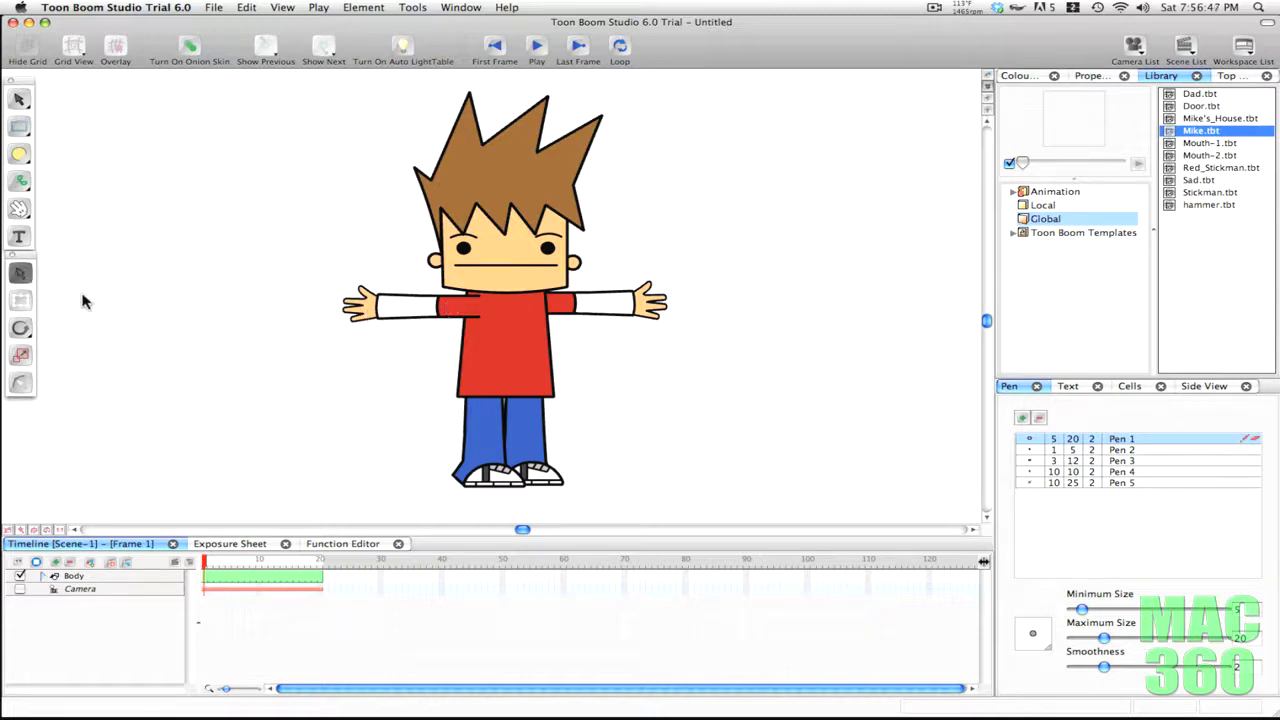
- Try rotating Mike's left upper arm, then undo it and restore the arm to horizontal
{"action": "left_click", "coordinate": [459, 311]}
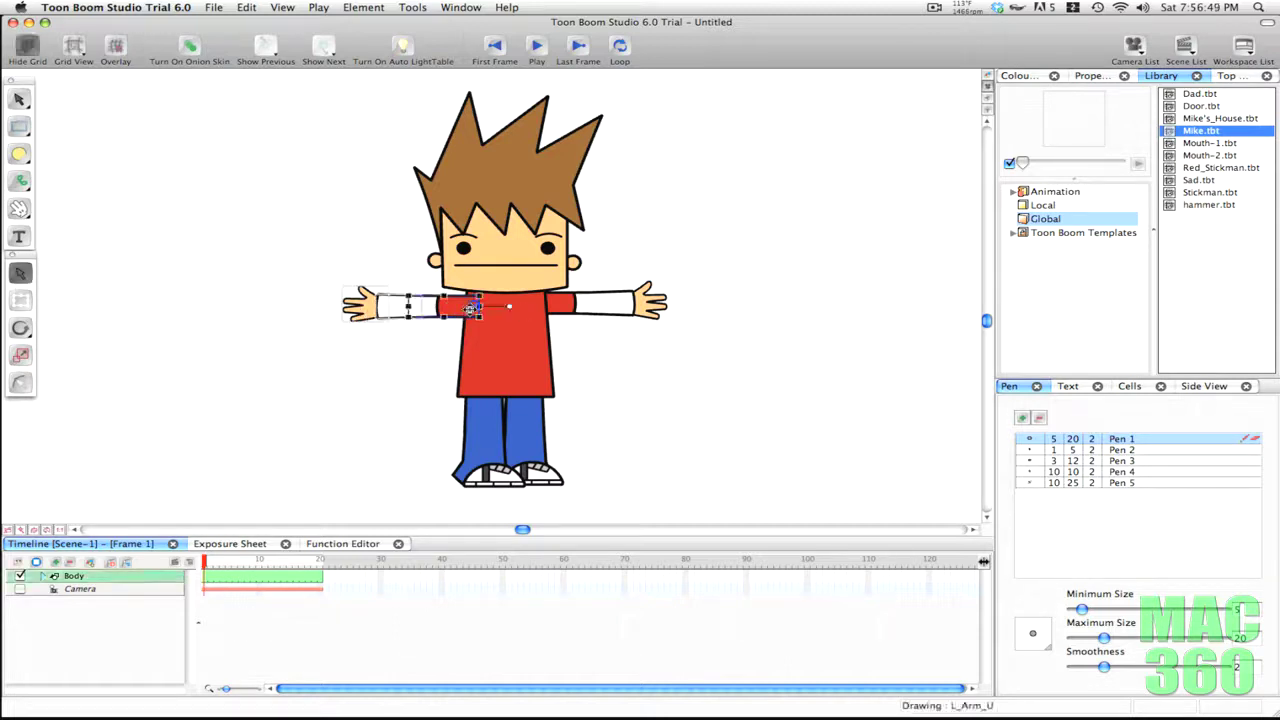
{"action": "left_click_drag", "start_coordinate": [512, 307], "coordinate": [549, 305]}
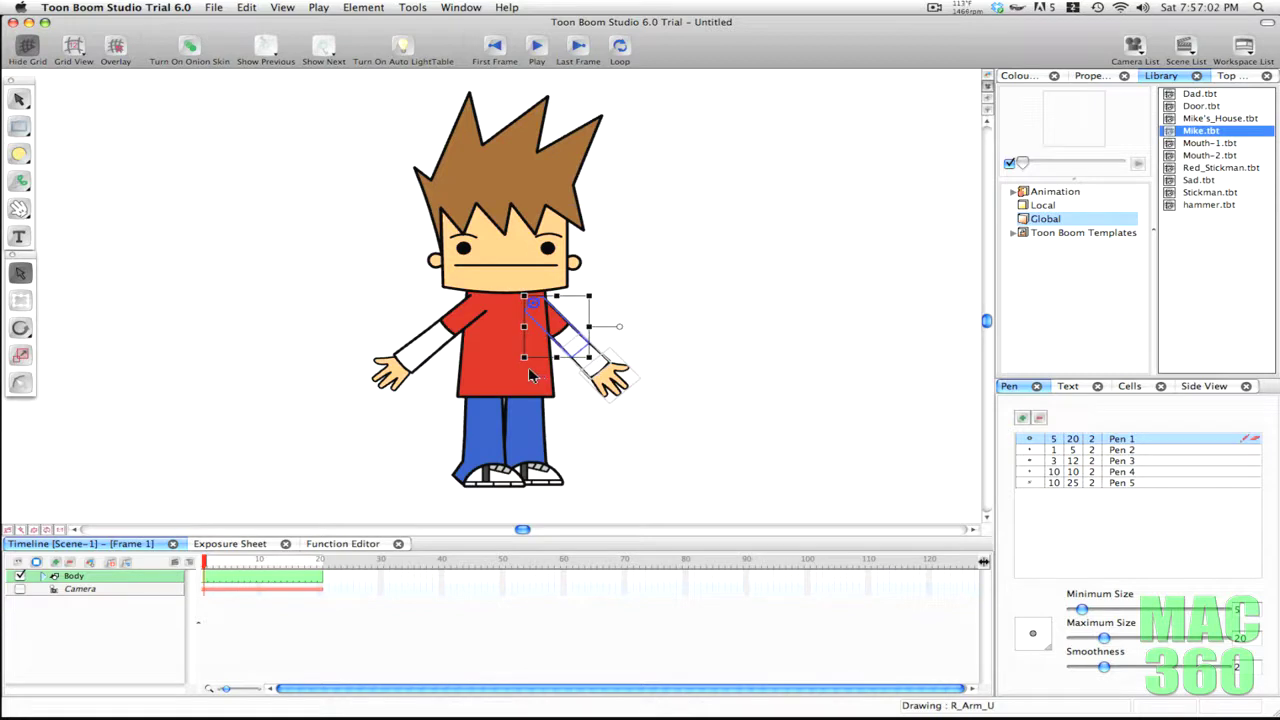
{"action": "key", "text": "super+z"}
{"action": "key", "text": "super+z"}
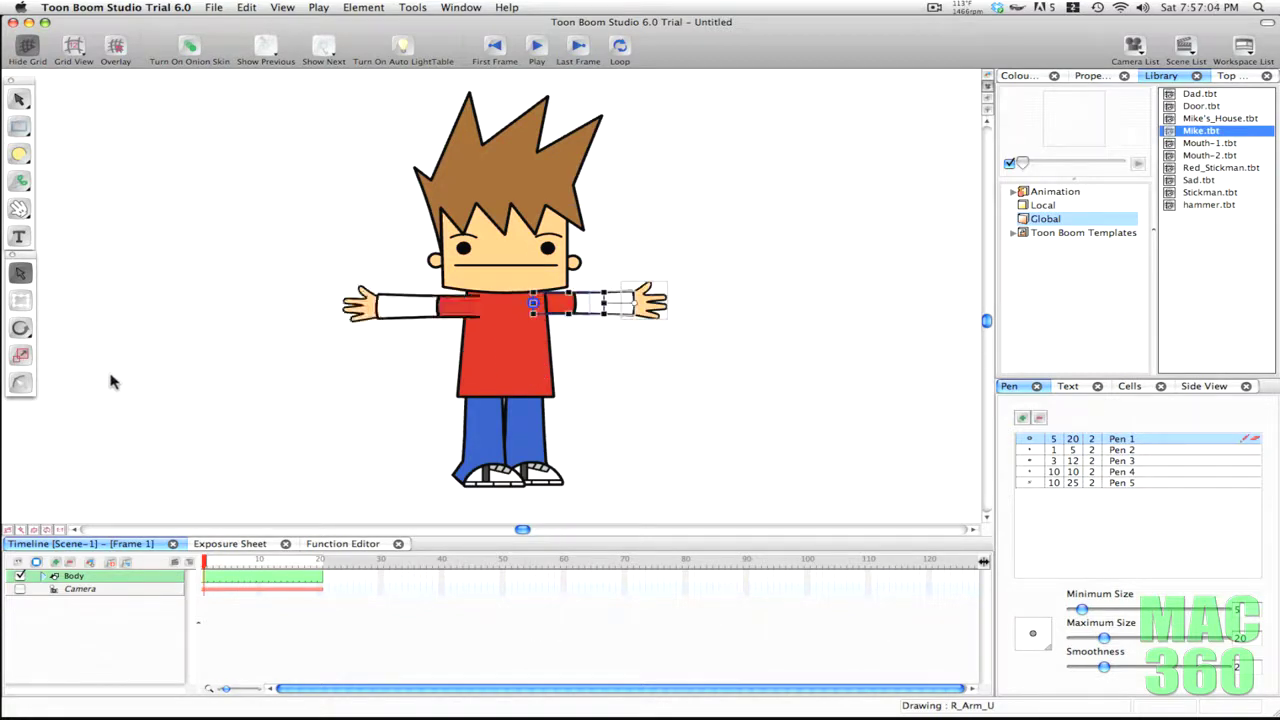
{"action": "left_click", "coordinate": [290, 365]}
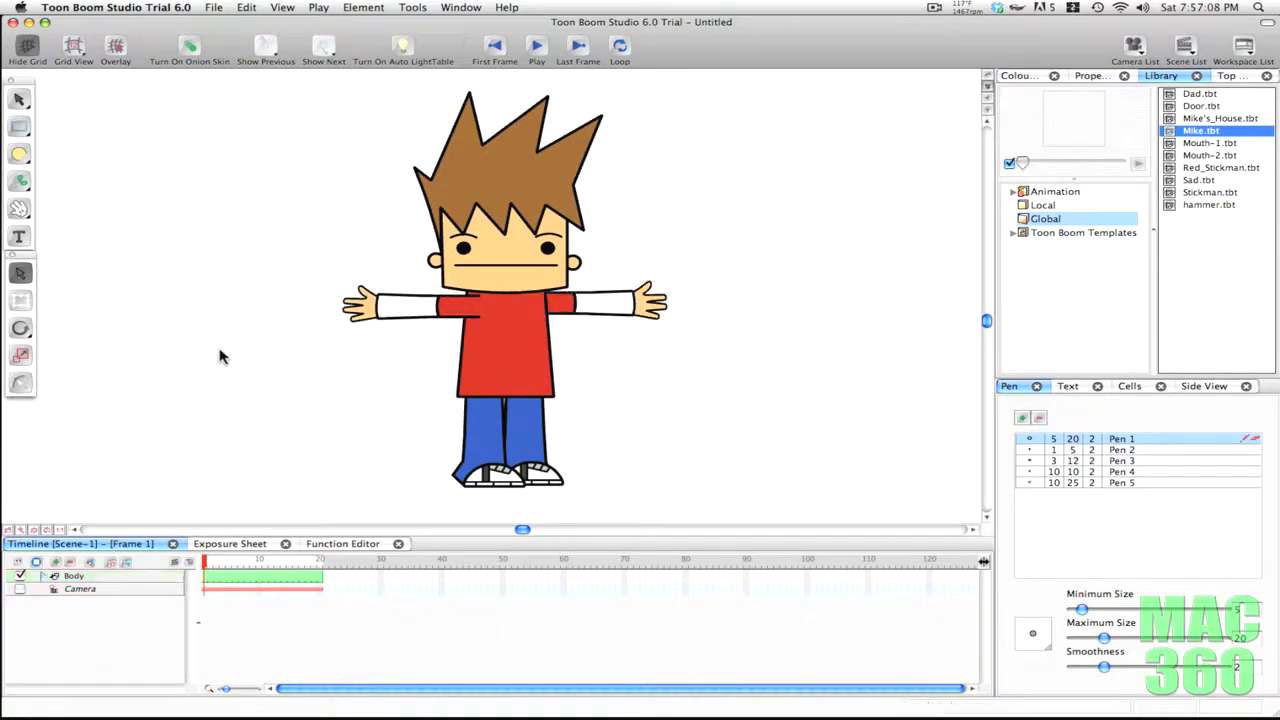
{"action": "left_click", "coordinate": [22, 300]}
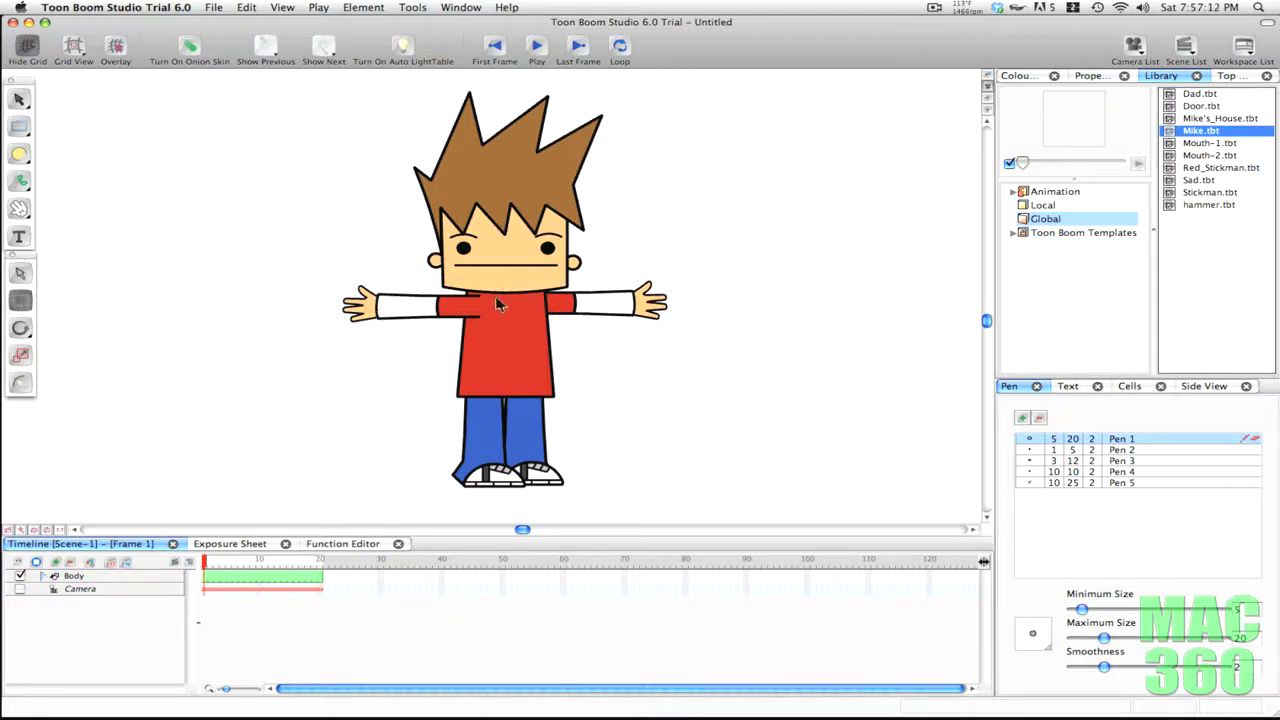
{"action": "left_click", "coordinate": [463, 315]}
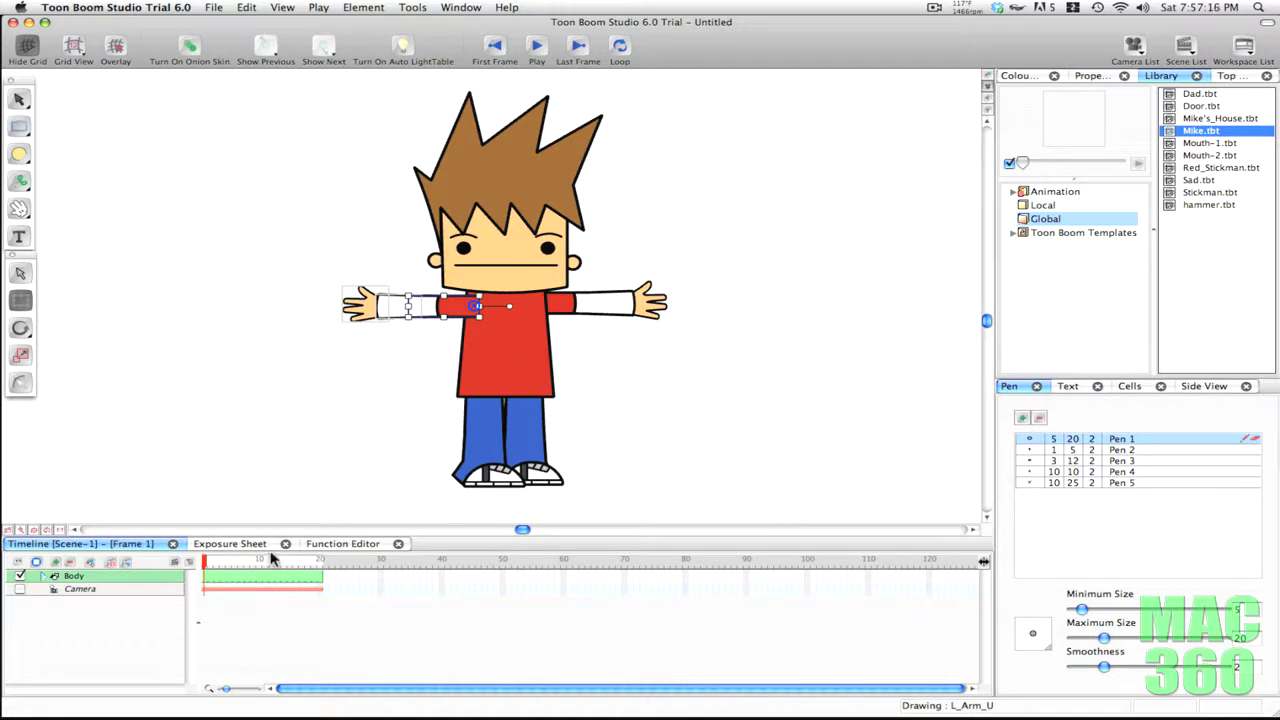
- Select the Body layer, set frame 20 as the current frame, and select the left upper arm
{"action": "left_click", "coordinate": [74, 577]}
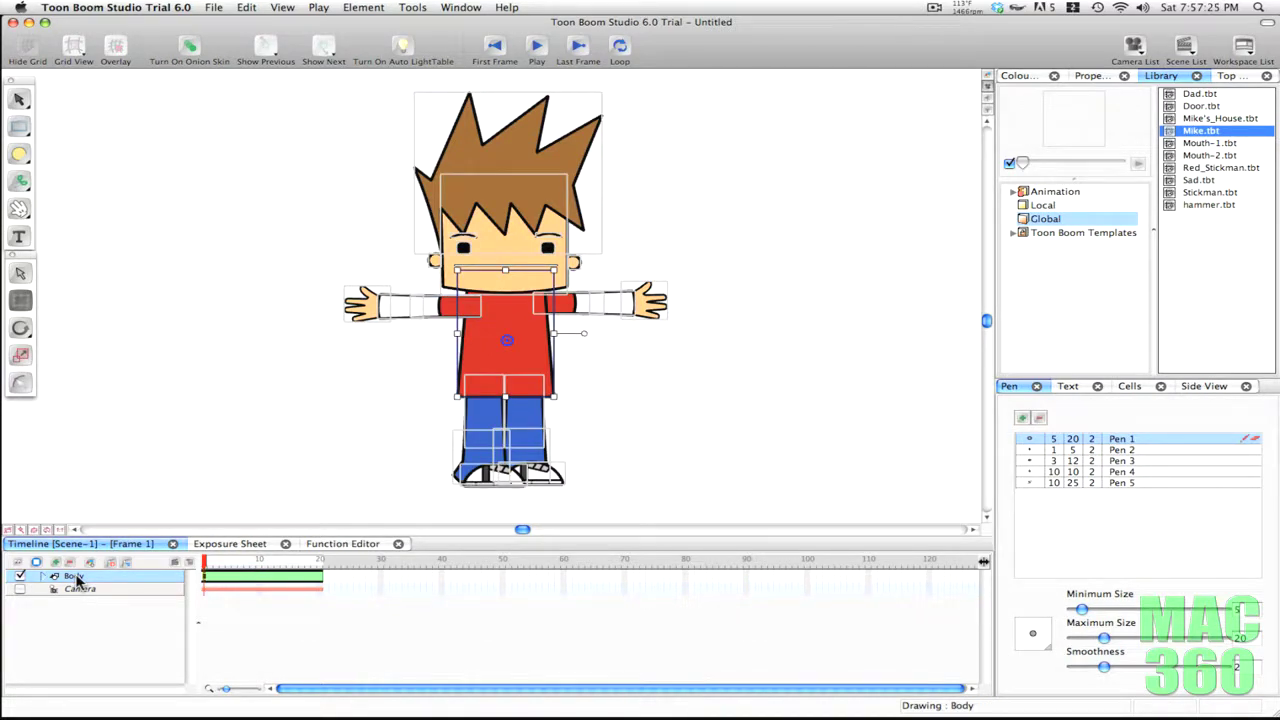
{"action": "left_click", "coordinate": [240, 560]}
{"action": "left_click", "coordinate": [318, 572]}
{"action": "left_click", "coordinate": [314, 574]}
{"action": "left_click", "coordinate": [278, 556]}
{"action": "left_click", "coordinate": [320, 572]}
{"action": "left_click", "coordinate": [394, 429]}
{"action": "left_click", "coordinate": [465, 308]}
- Apply the lowered arm pose at frame 20, rotate the left upper arm, and scrub frames 1–20 to preview
{"action": "key", "text": "ctrl+z"}
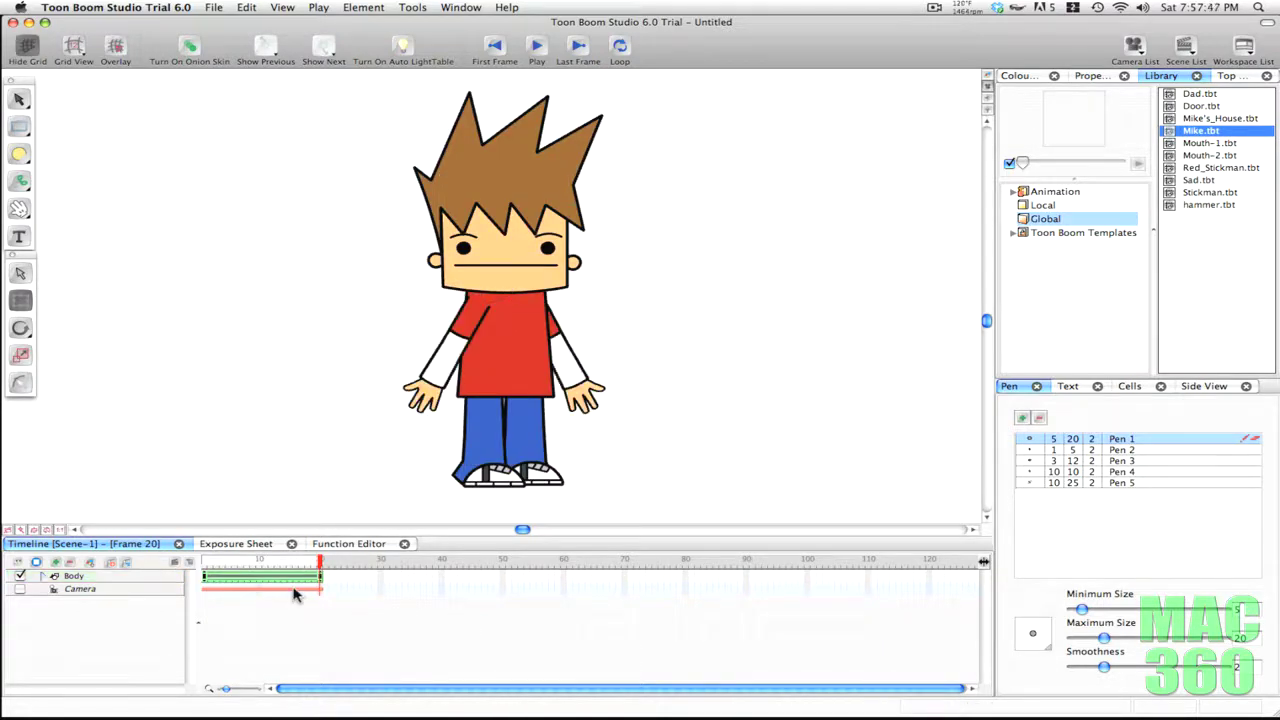
{"action": "left_click_drag", "start_coordinate": [320, 563], "coordinate": [206, 571]}
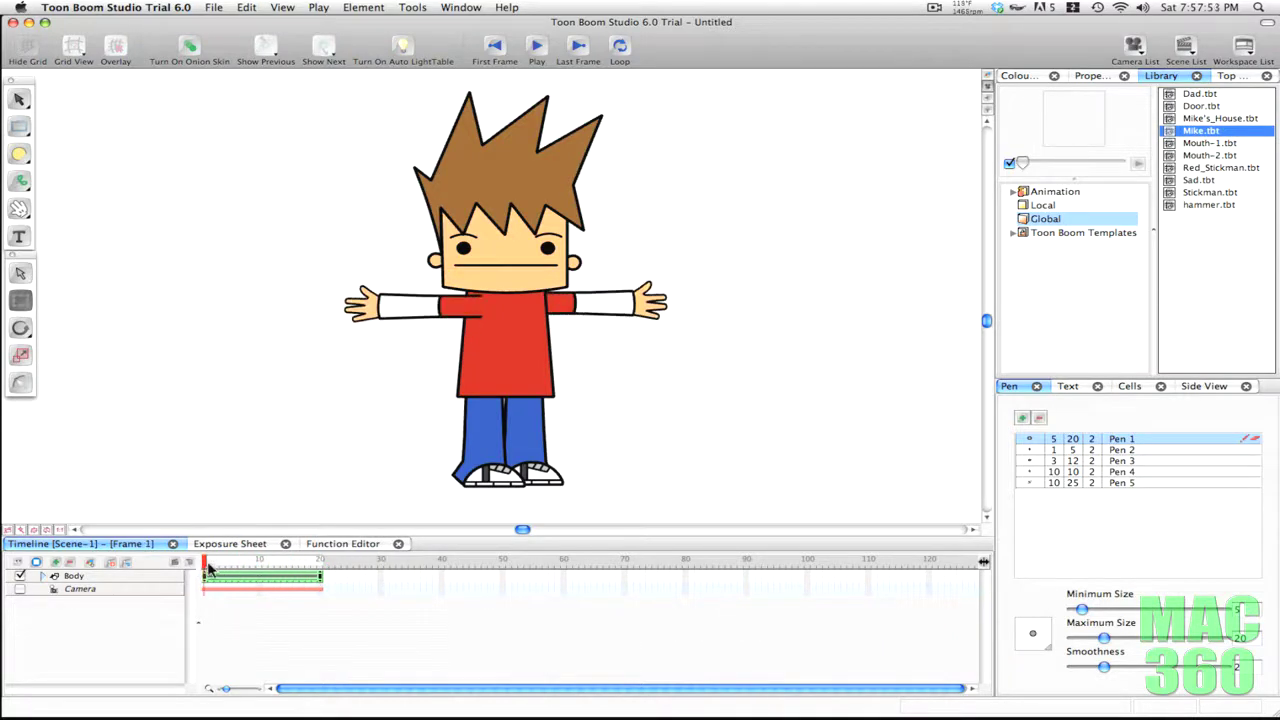
{"action": "left_click", "coordinate": [22, 275]}
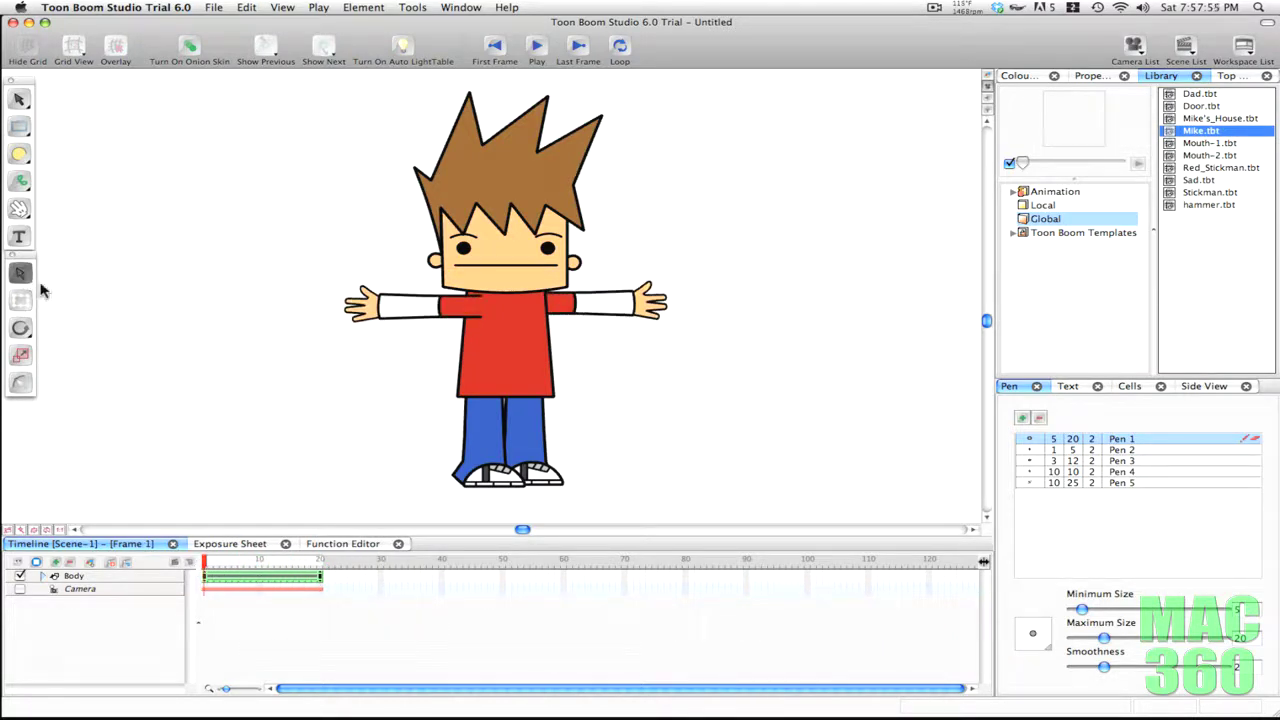
{"action": "left_click", "coordinate": [472, 308]}
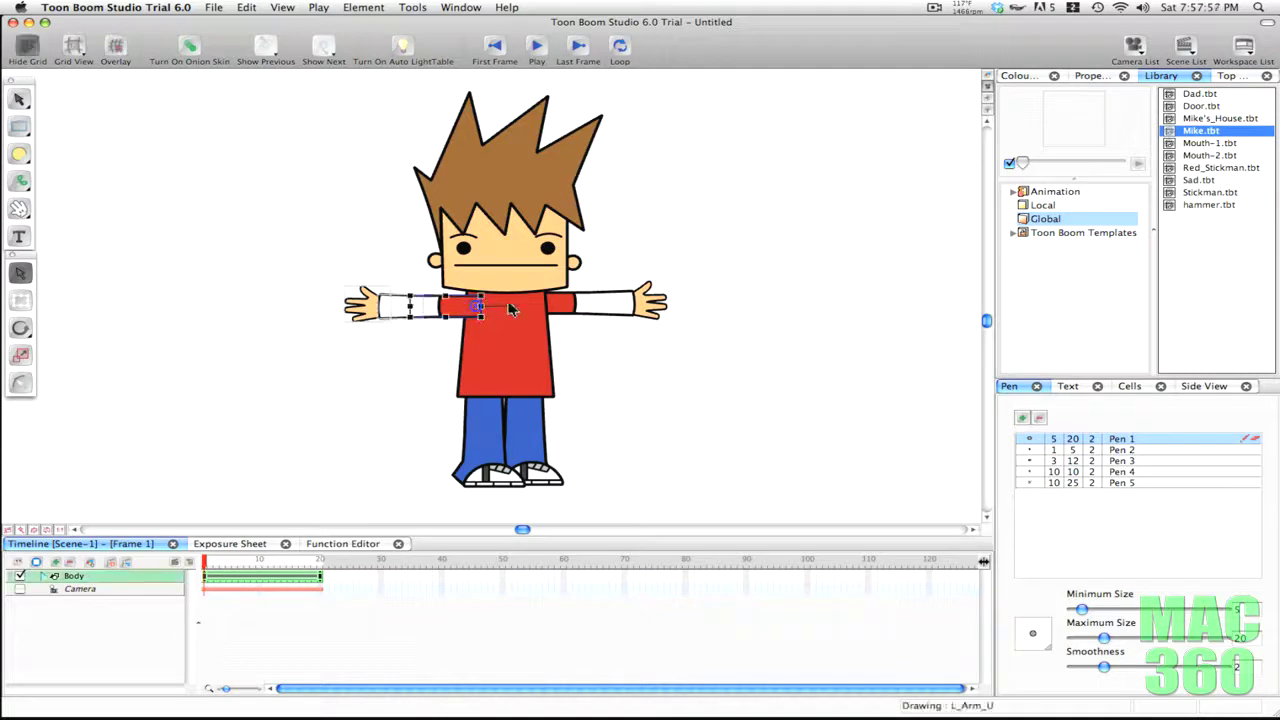
{"action": "left_click_drag", "start_coordinate": [511, 305], "coordinate": [511, 317]}
{"action": "left_click_drag", "start_coordinate": [201, 565], "coordinate": [320, 568]}
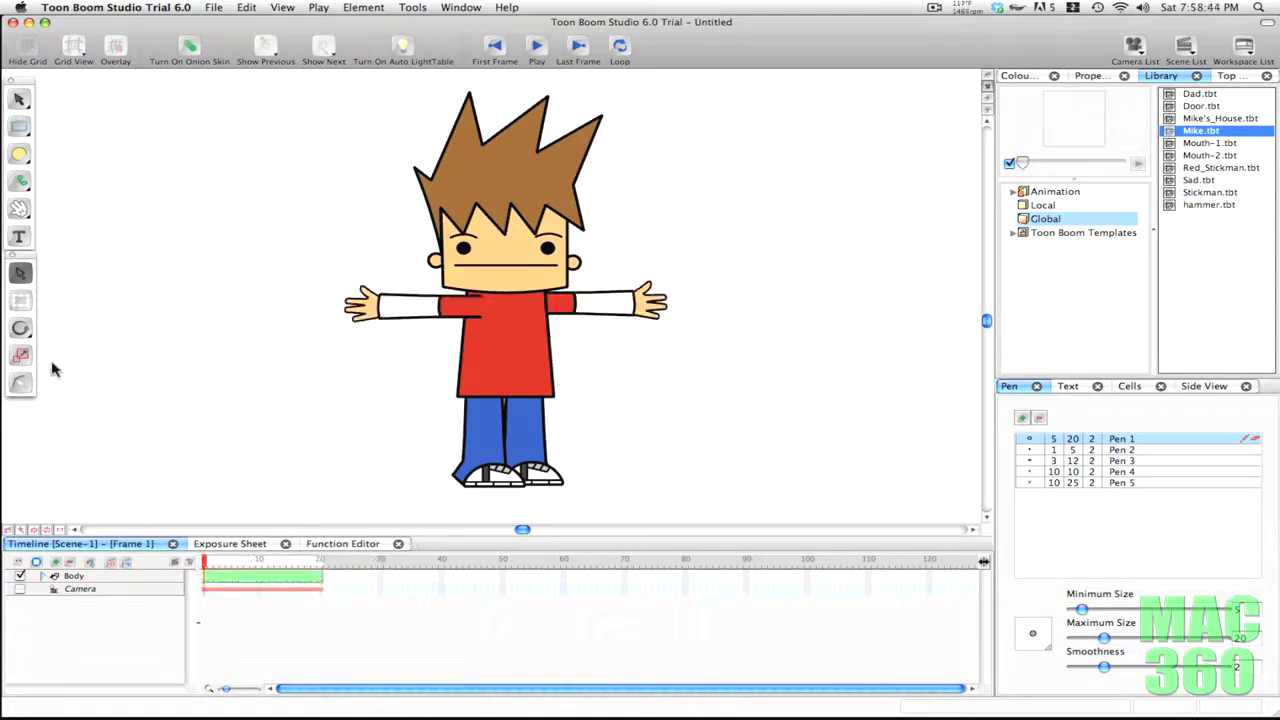
{"action": "left_click", "coordinate": [22, 330]}
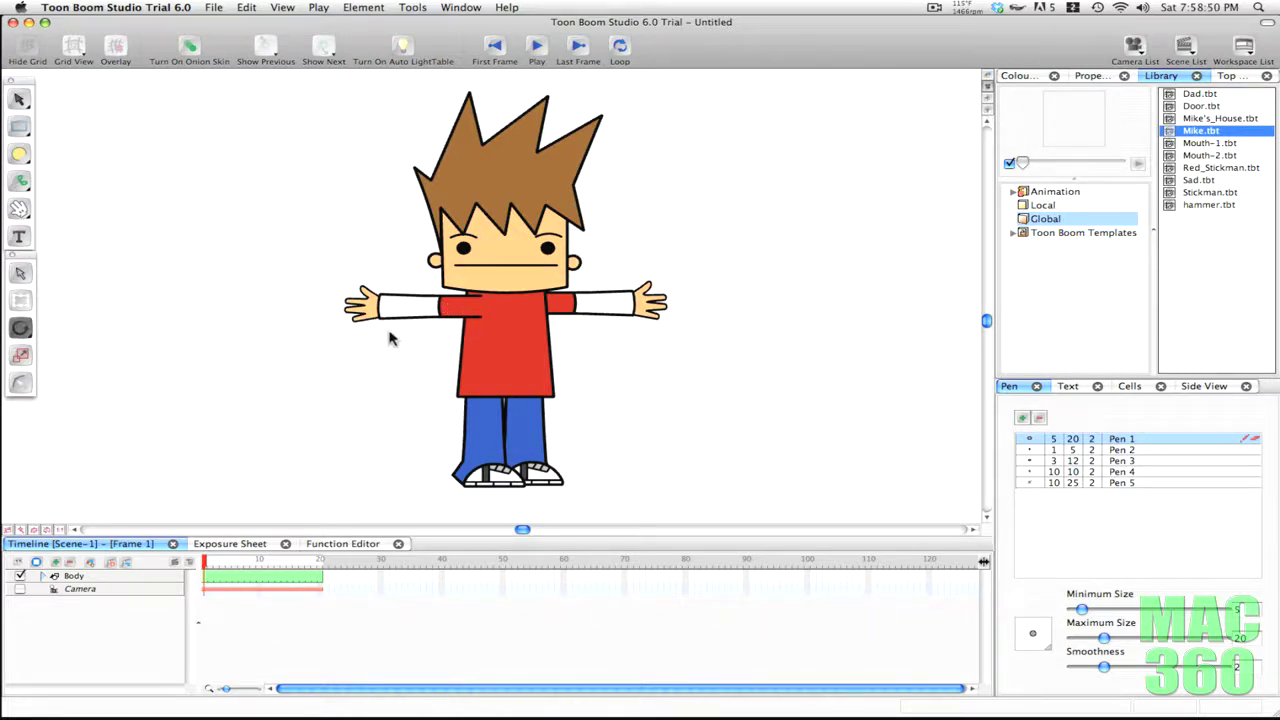
- Move the left upper arm's rotation pivot to mid-arm, then skew that arm
{"action": "left_click", "coordinate": [462, 314]}
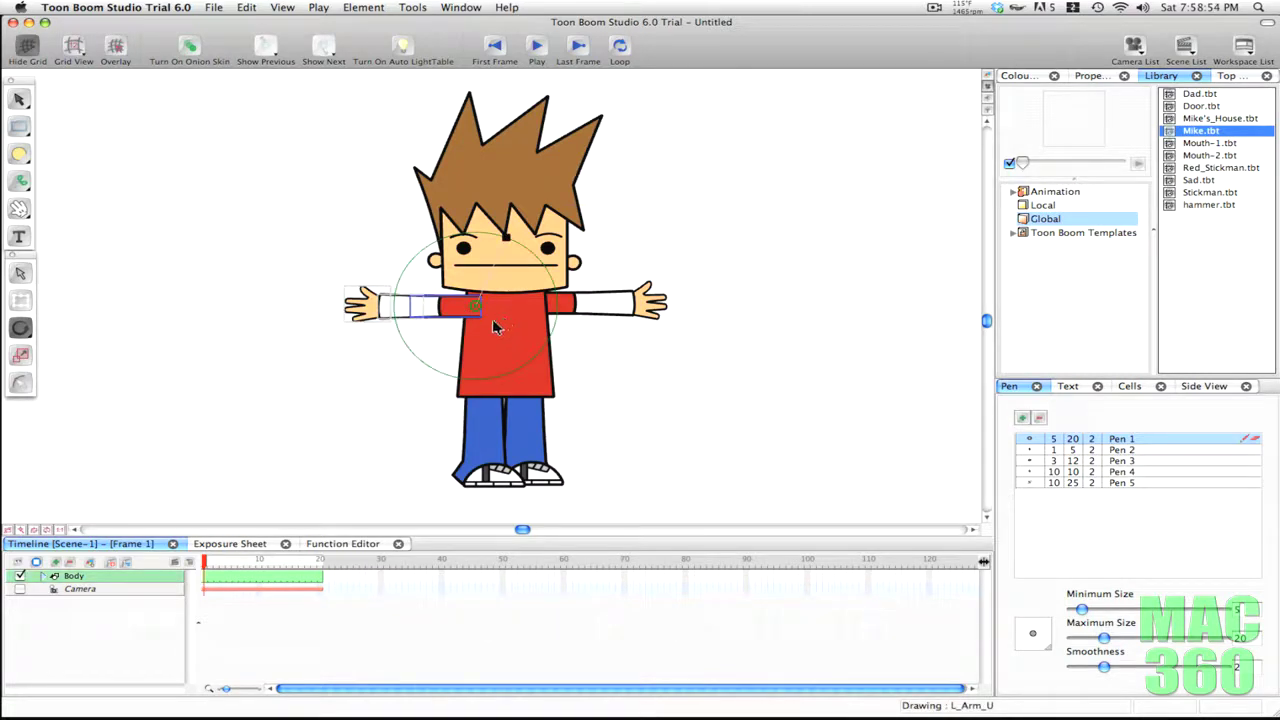
{"action": "key", "text": "2"}
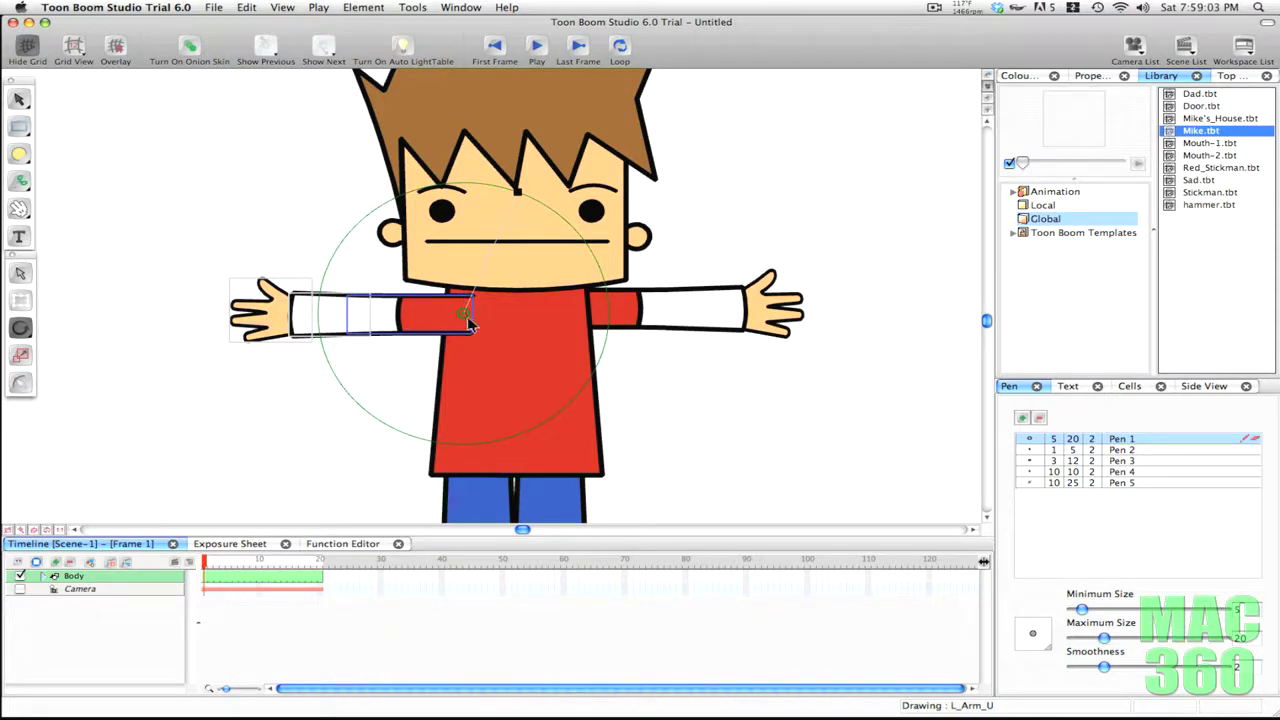
{"action": "left_click_drag", "start_coordinate": [467, 316], "coordinate": [251, 449]}
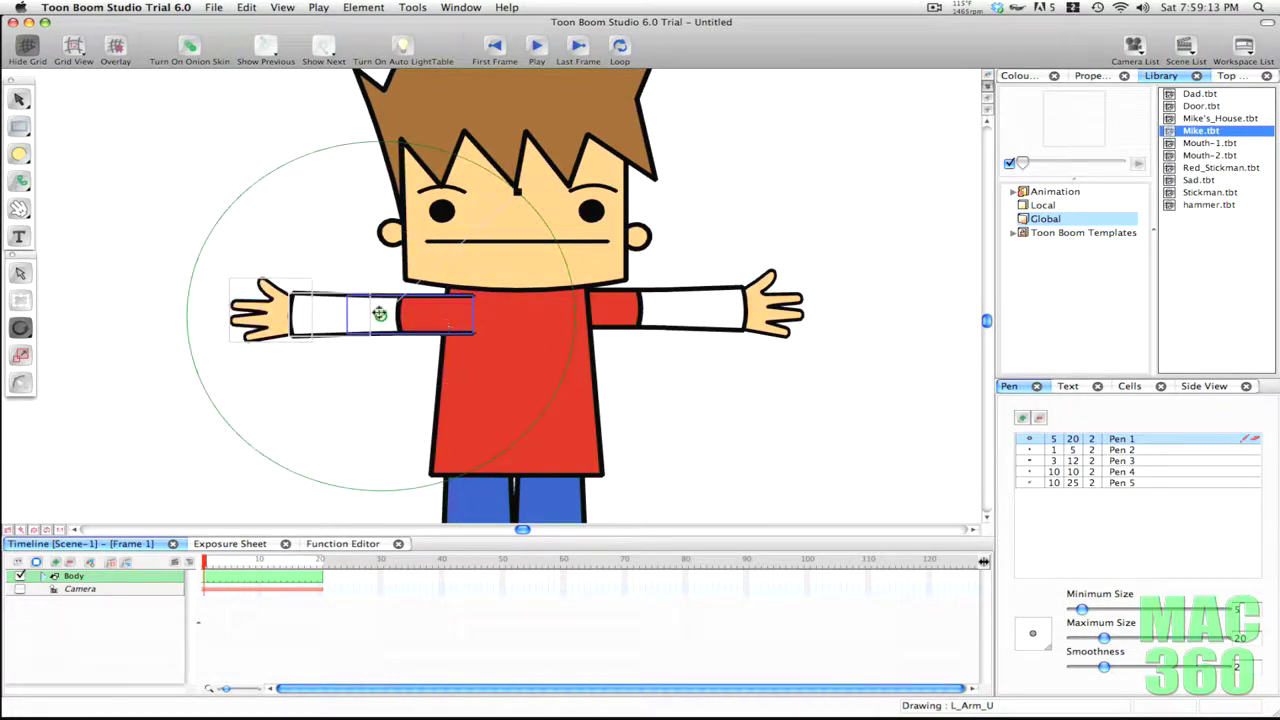
{"action": "left_click", "coordinate": [21, 328]}
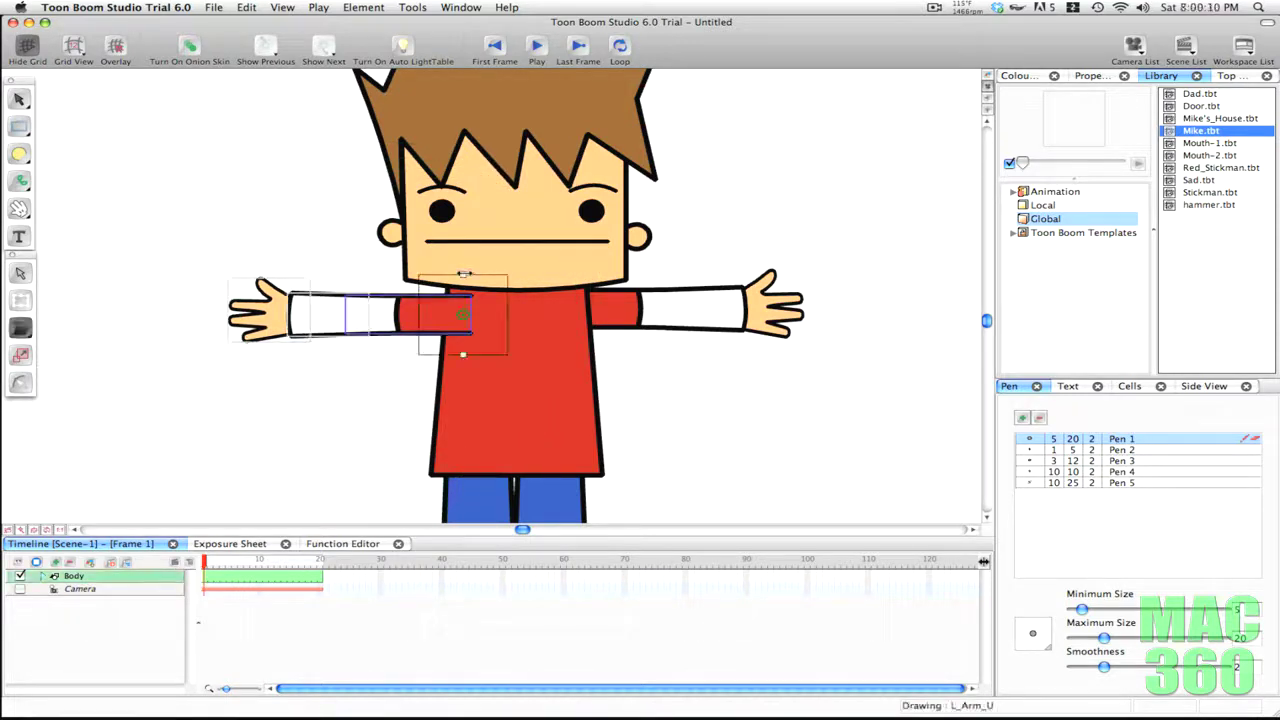
{"action": "mouse_move", "coordinate": [465, 274]}
{"action": "left_mouse_down"}
{"action": "mouse_move", "coordinate": [490, 276]}
{"action": "mouse_move", "coordinate": [463, 275]}
{"action": "left_mouse_up"}
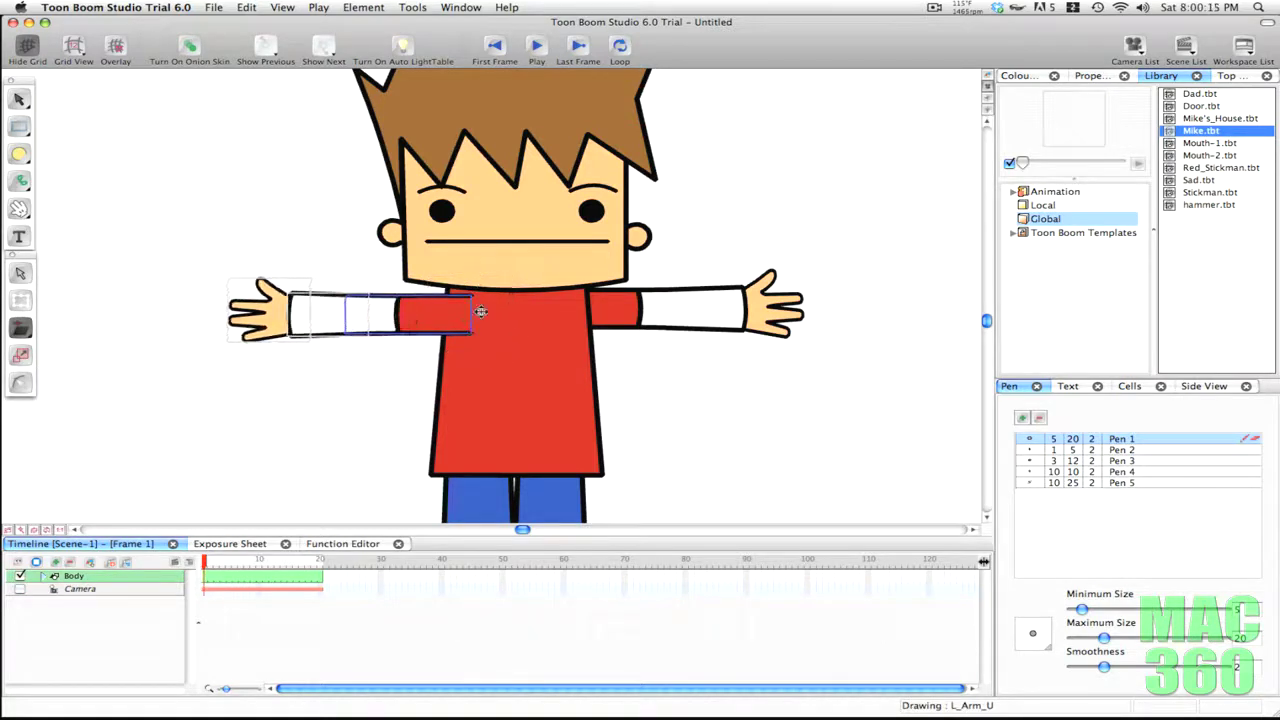